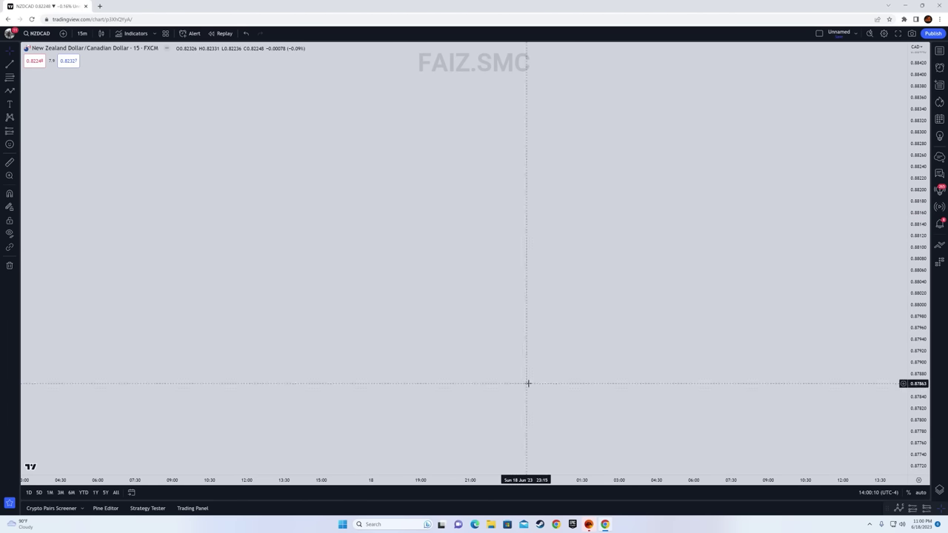
Step: Draw a down-up-down path from about 0.8818 to 0.8794 and mark its first low with a short horizontal line
{"action": "left_click", "coordinate": [11, 91]}
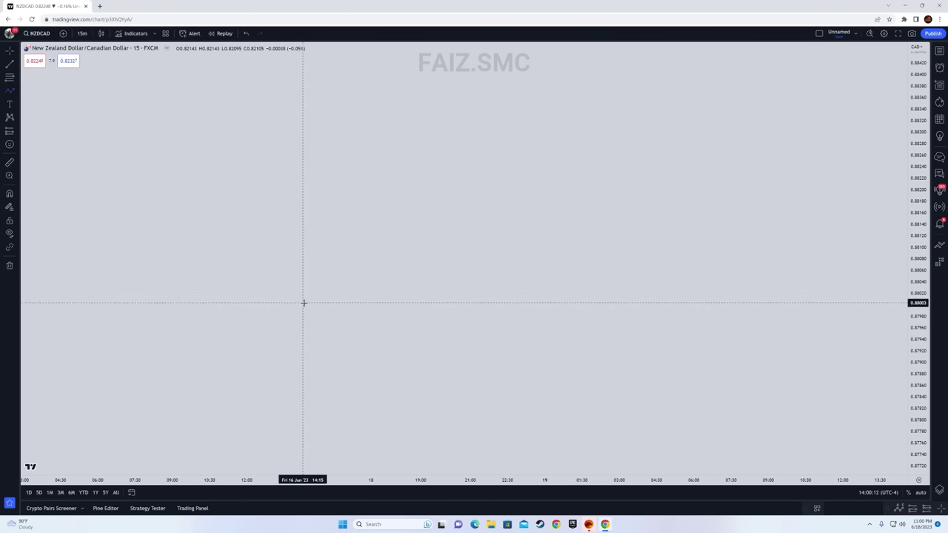
{"action": "left_click", "coordinate": [316, 198]}
{"action": "left_click", "coordinate": [346, 316]}
{"action": "left_click", "coordinate": [371, 253]}
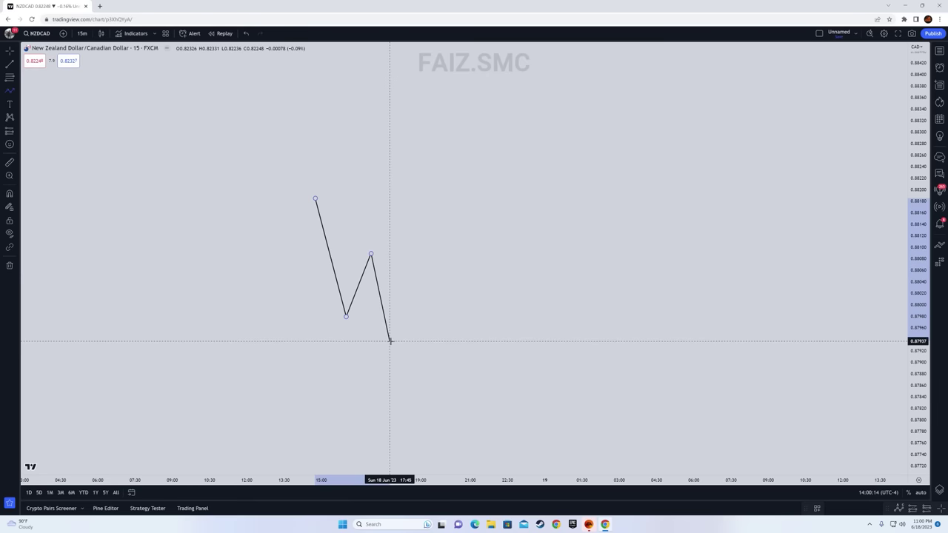
{"action": "double_click", "coordinate": [390, 338]}
{"action": "left_click", "coordinate": [349, 316]}
{"action": "left_click", "coordinate": [388, 321], "text": "shift"}
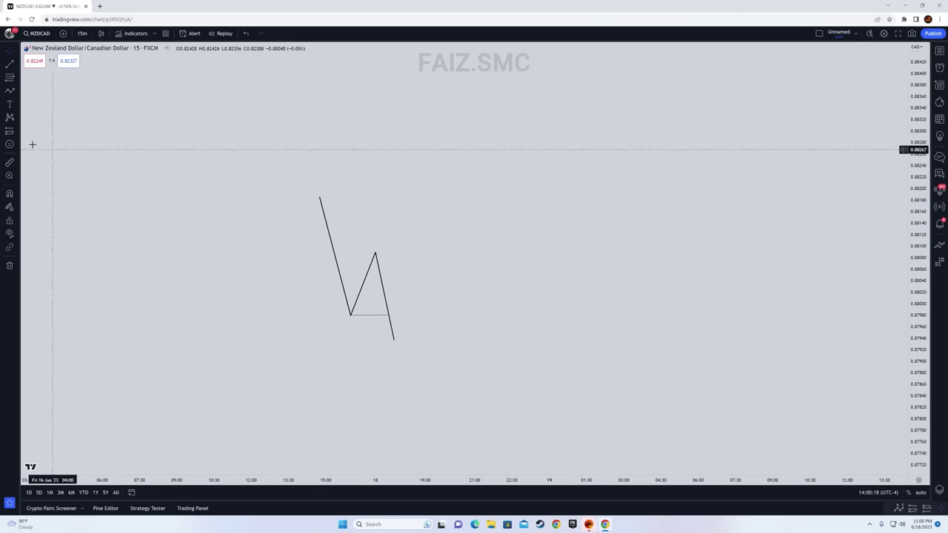
Step: Add a thin rectangle zone from about 0.88037 to 0.88053, starting on the path's final down leg and extending forward in time
{"action": "left_click", "coordinate": [17, 91]}
{"action": "left_click", "coordinate": [49, 121]}
{"action": "left_click", "coordinate": [375, 273]}
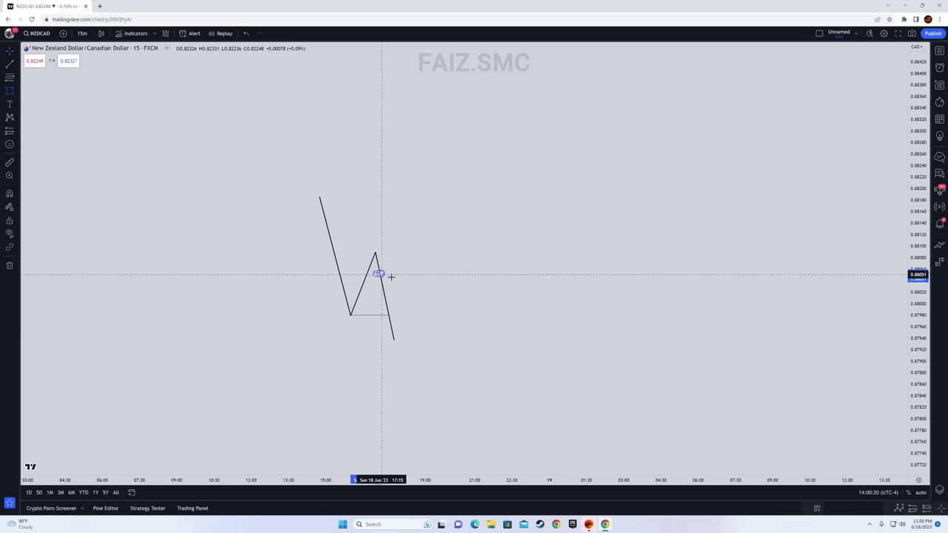
{"action": "left_click", "coordinate": [513, 282]}
{"action": "double_click", "coordinate": [517, 282]}
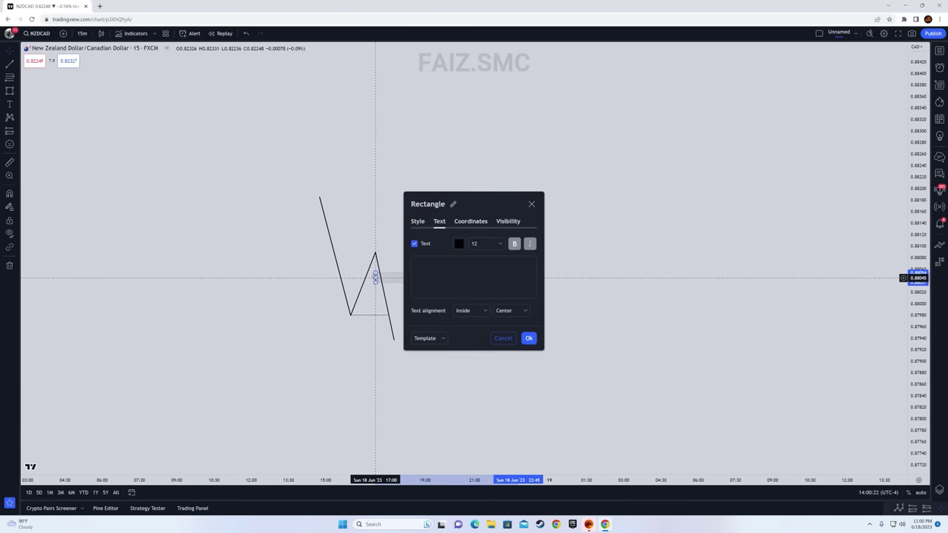
{"action": "left_click", "coordinate": [375, 278]}
{"action": "left_click_drag", "start_coordinate": [376, 278], "coordinate": [381, 278]}
{"action": "left_click", "coordinate": [437, 216]}
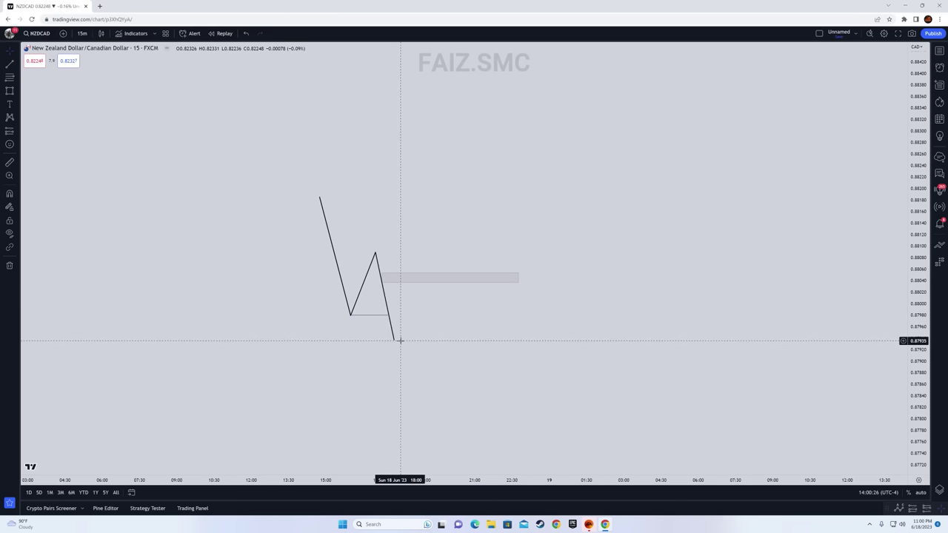
Step: Check the rectangle zone against Fibonacci retracement levels spanning the final down leg from its high to its low
{"action": "left_click", "coordinate": [391, 276]}
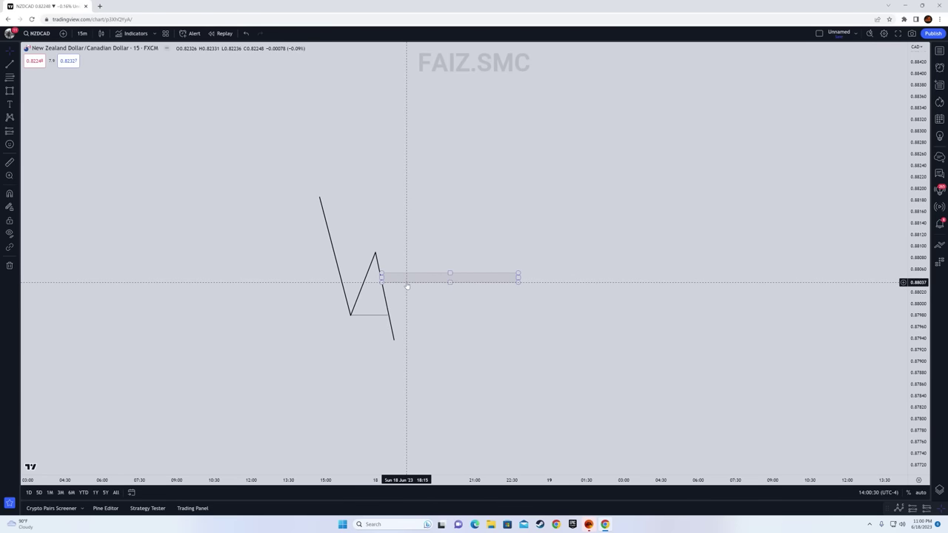
{"action": "left_click", "coordinate": [407, 287]}
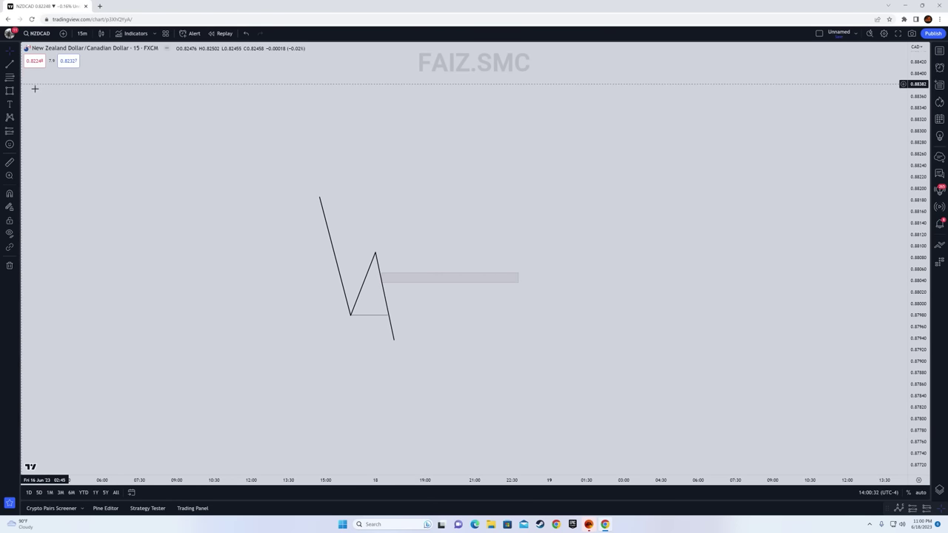
{"action": "left_click", "coordinate": [13, 80]}
{"action": "left_click", "coordinate": [375, 251]}
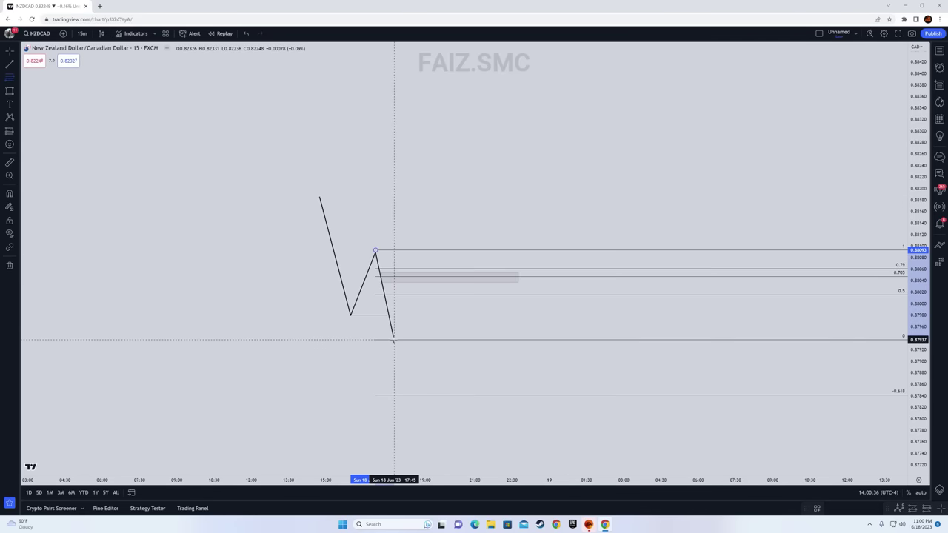
{"action": "left_click", "coordinate": [394, 339]}
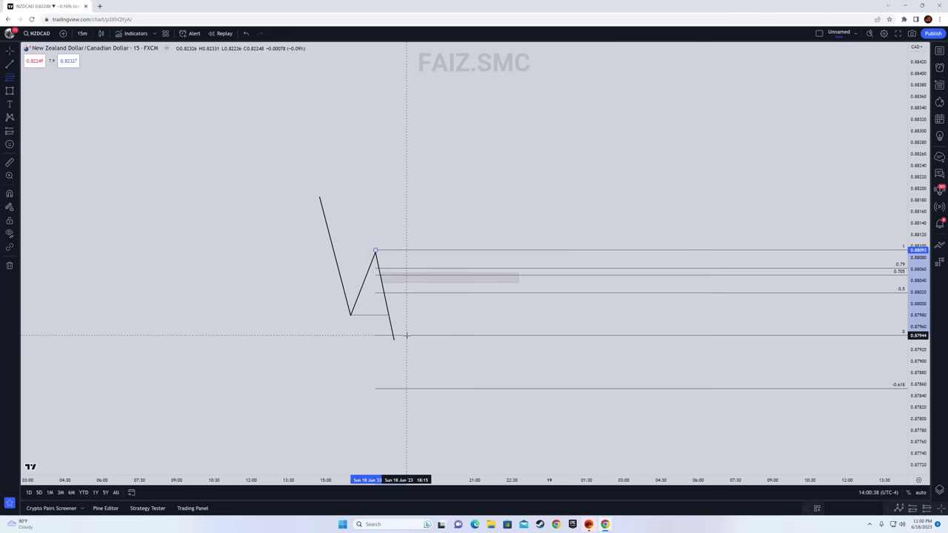
{"action": "key", "text": "Escape"}
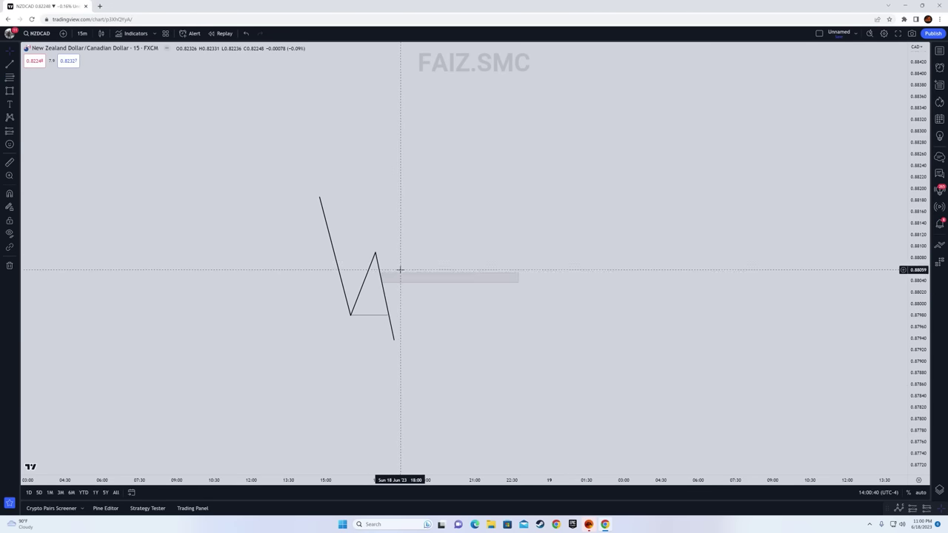
Step: Add the text note "you look for mss on 4 hour timeframe" above the diagram
{"action": "left_click", "coordinate": [11, 96]}
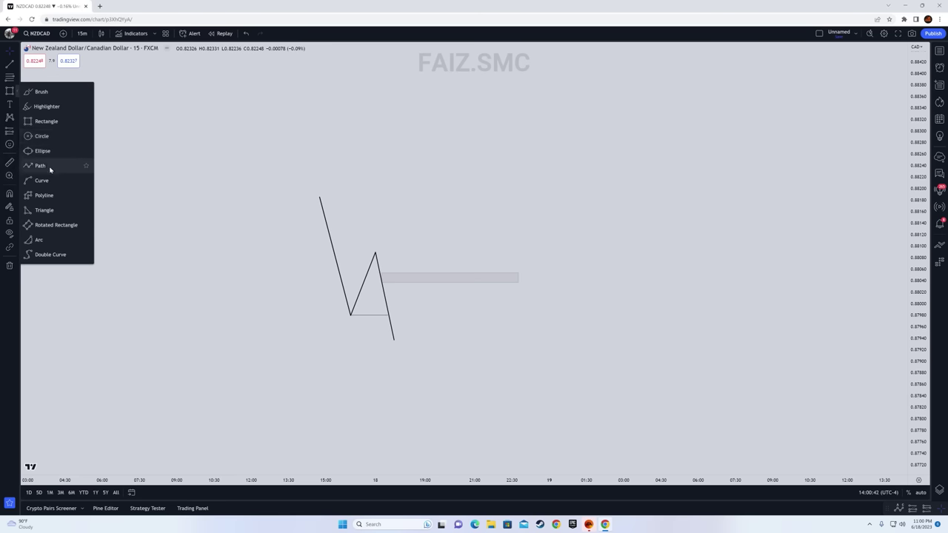
{"action": "left_click", "coordinate": [41, 164]}
{"action": "left_click", "coordinate": [10, 103]}
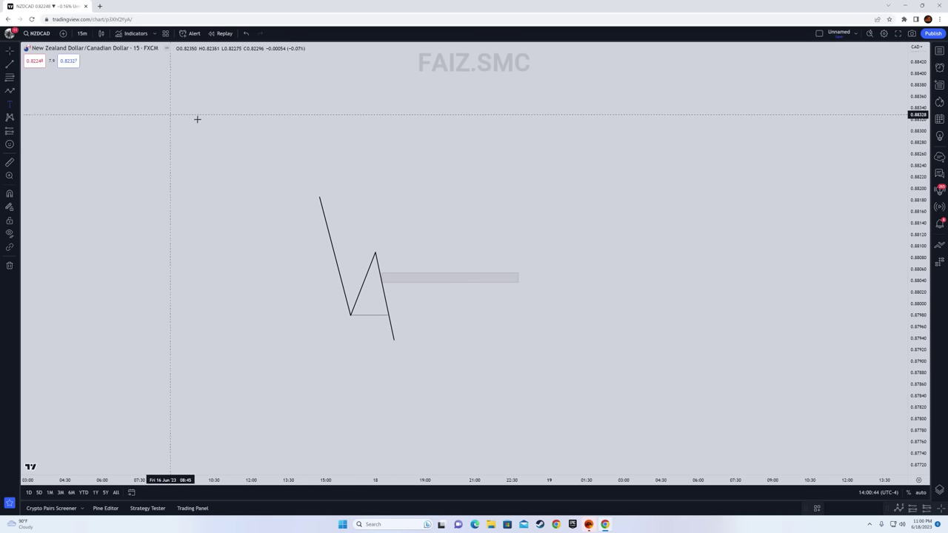
{"action": "left_click", "coordinate": [428, 137]}
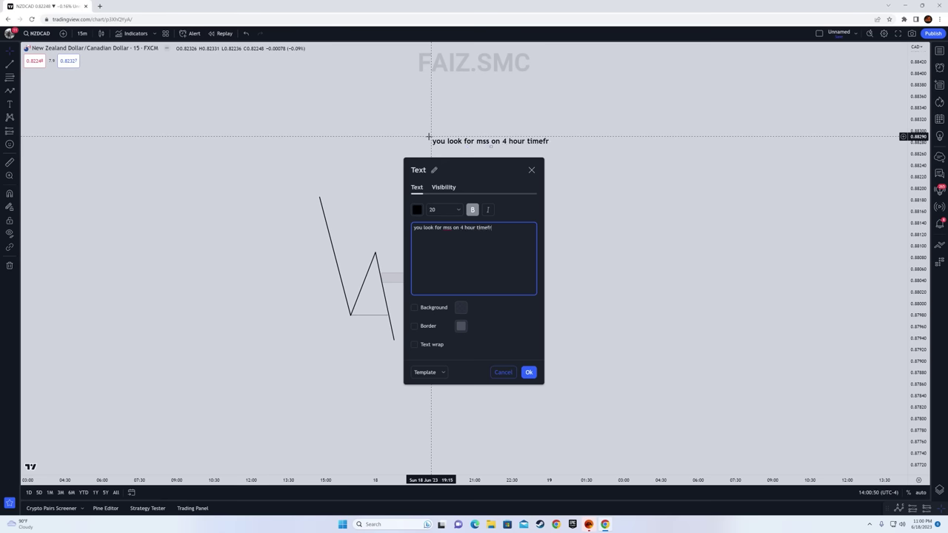
{"action": "left_click", "coordinate": [529, 372]}
{"action": "left_click_drag", "start_coordinate": [480, 137], "coordinate": [461, 133]}
Step: Draw a short horizontal line at about 0.87965 near the final low, and a path rising from that low through the line
{"action": "left_click_drag", "start_coordinate": [373, 320], "coordinate": [420, 320]}
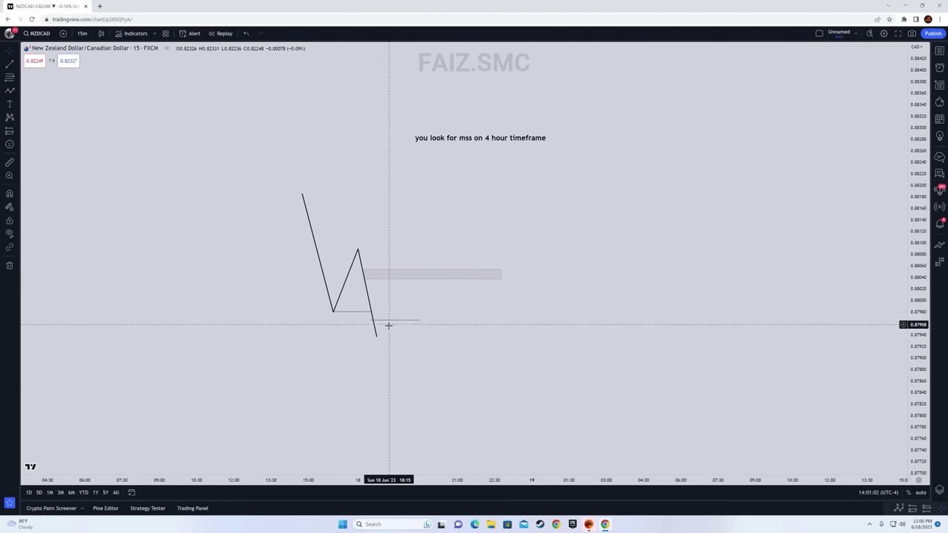
{"action": "left_click", "coordinate": [10, 91]}
{"action": "left_click", "coordinate": [377, 336]}
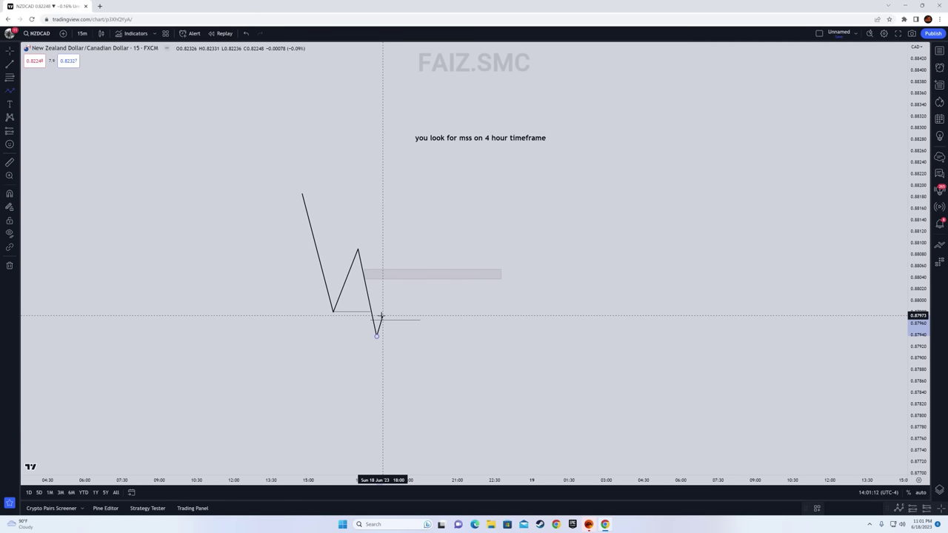
{"action": "left_click", "coordinate": [382, 314]}
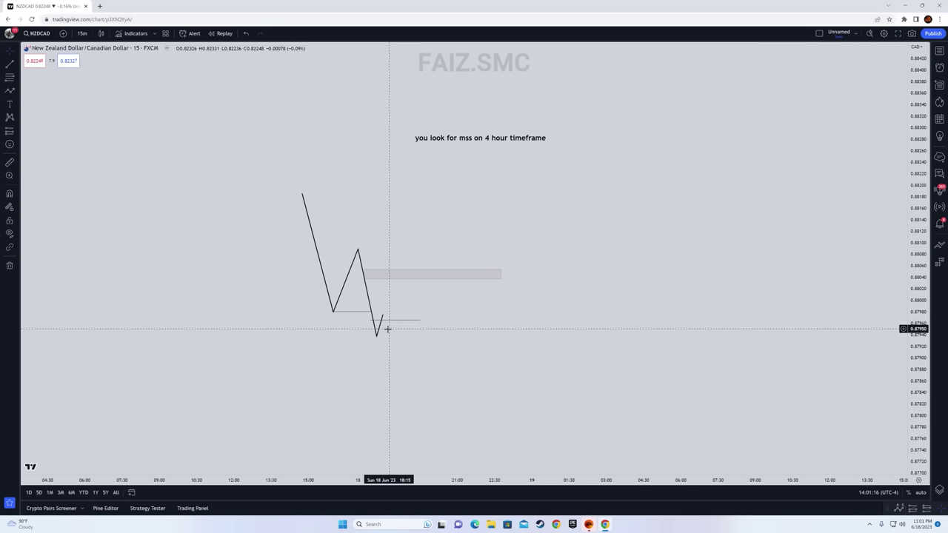
{"action": "left_click", "coordinate": [10, 90]}
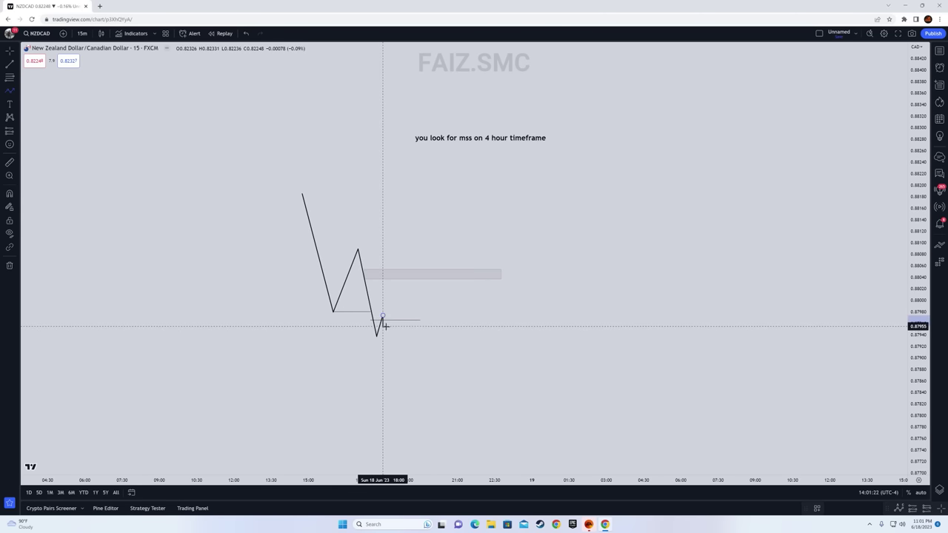
{"action": "key", "text": "Escape"}
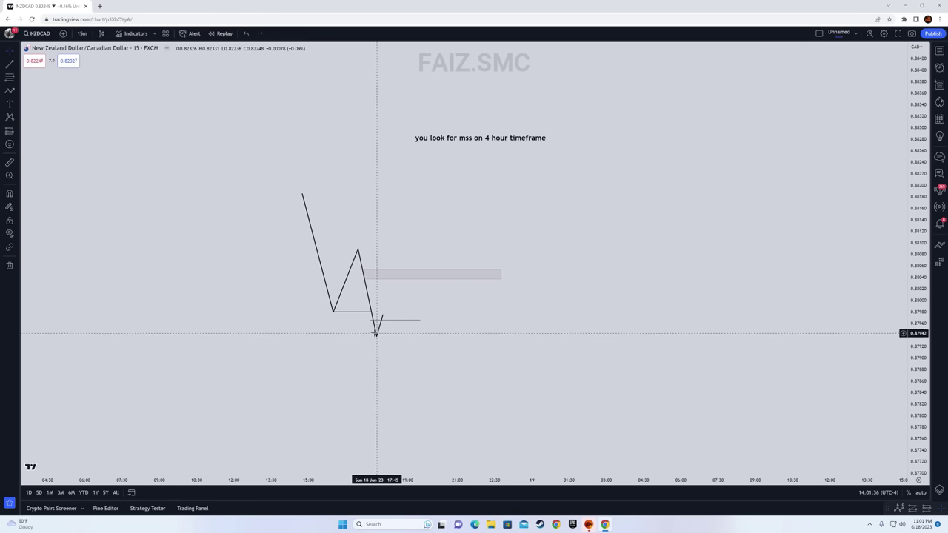
{"action": "left_click", "coordinate": [384, 279]}
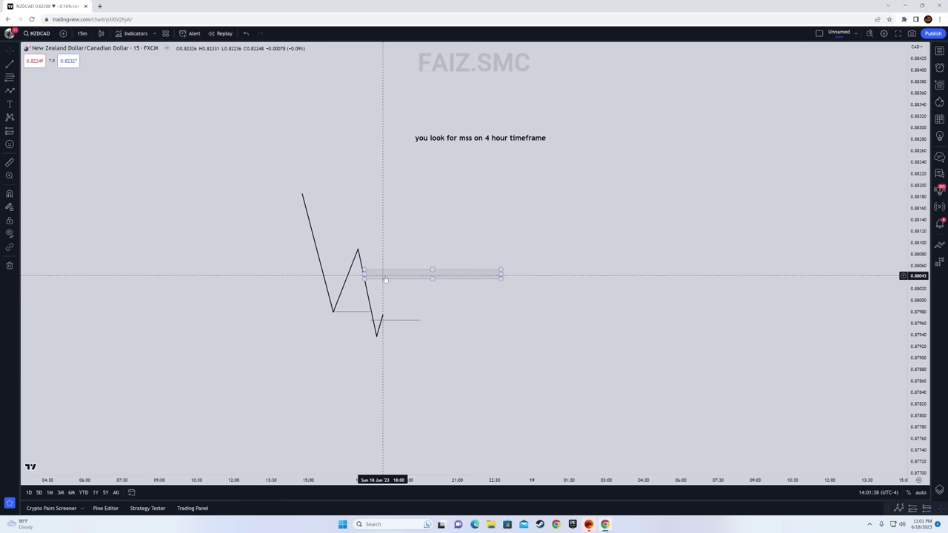
{"action": "left_click", "coordinate": [379, 288]}
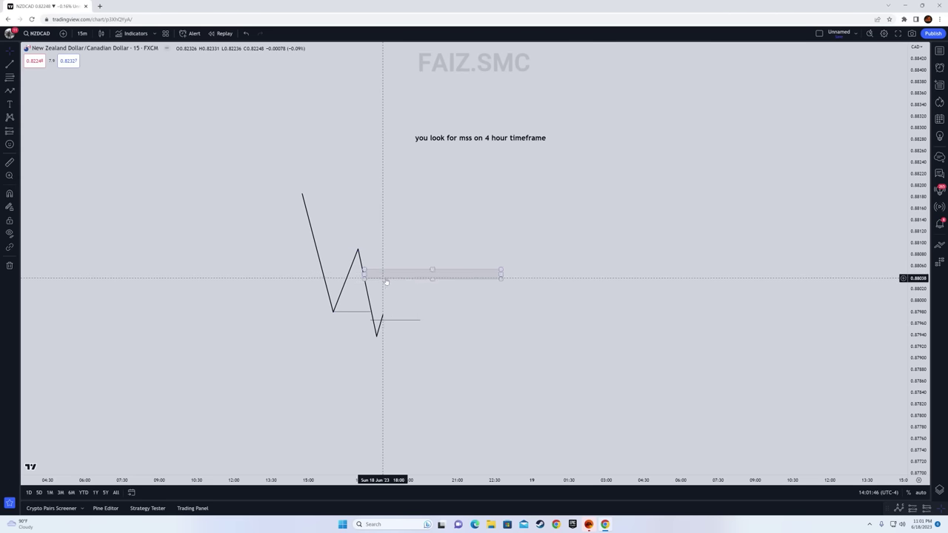
Step: Draw a path continuing the rise from the end of the short up leg into the rectangle zone at about 0.8804
{"action": "left_click", "coordinate": [10, 90]}
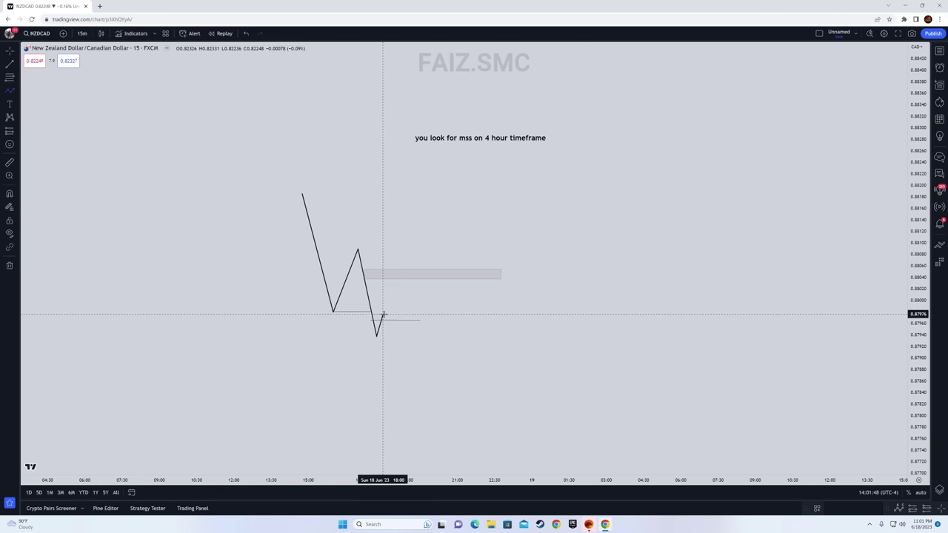
{"action": "left_click", "coordinate": [383, 314]}
{"action": "left_click", "coordinate": [395, 275]}
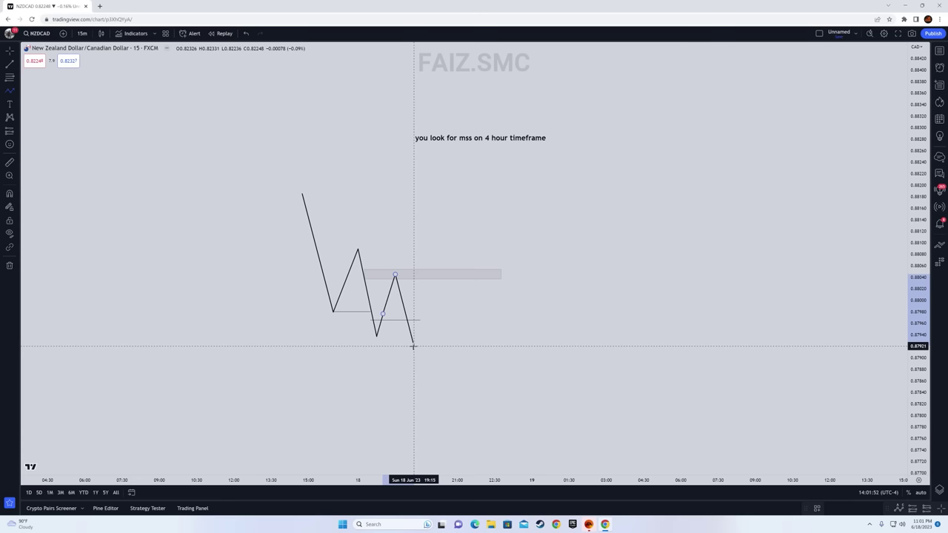
{"action": "double_click", "coordinate": [396, 283]}
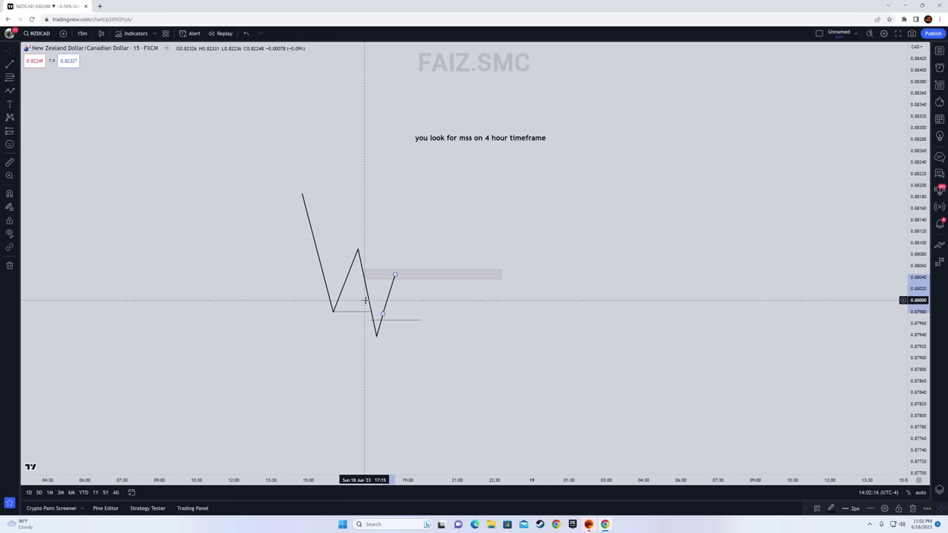
{"action": "left_click", "coordinate": [588, 372]}
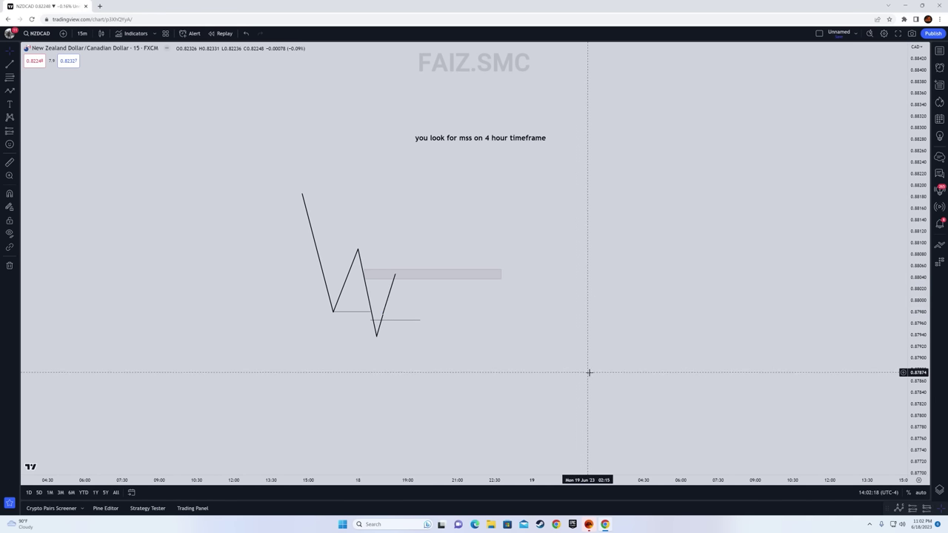
Step: Remove all drawings from the chart
{"action": "left_click", "coordinate": [383, 315]}
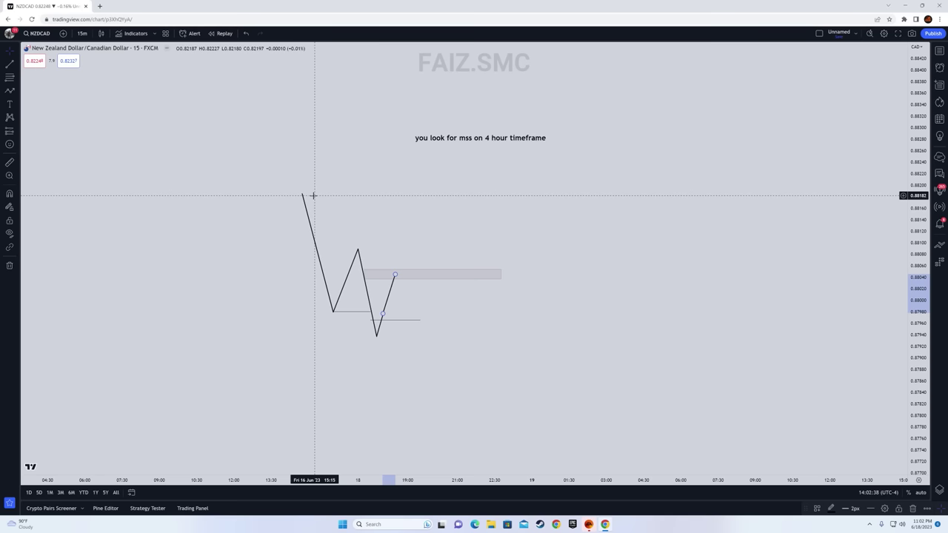
{"action": "right_click", "coordinate": [460, 183]}
{"action": "left_click", "coordinate": [527, 363]}
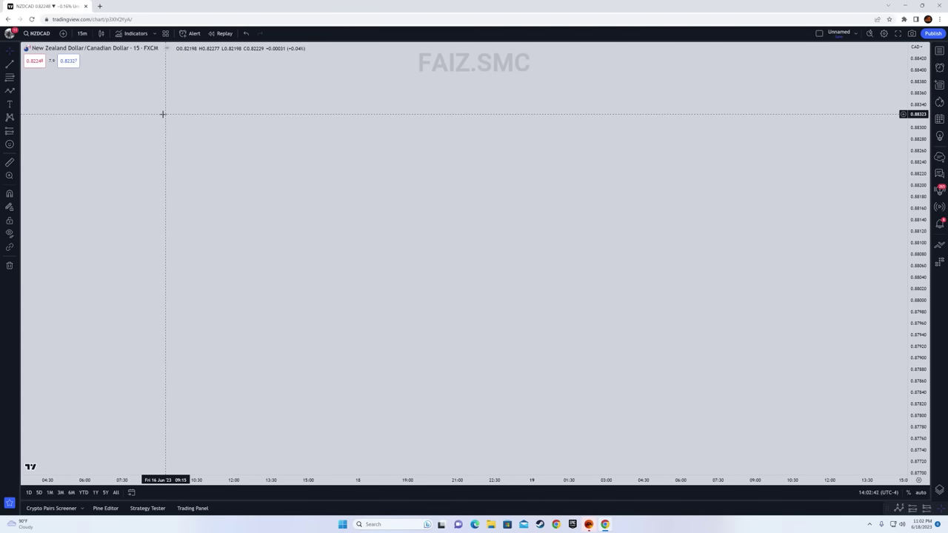
Step: Draw a down-up-down path from about 0.8822 to 0.8794, with a horizontal line from its first low to the final down leg
{"action": "left_click", "coordinate": [9, 91]}
{"action": "left_click", "coordinate": [383, 170]}
{"action": "left_click", "coordinate": [427, 308]}
{"action": "left_click", "coordinate": [453, 253]}
{"action": "double_click", "coordinate": [477, 334]}
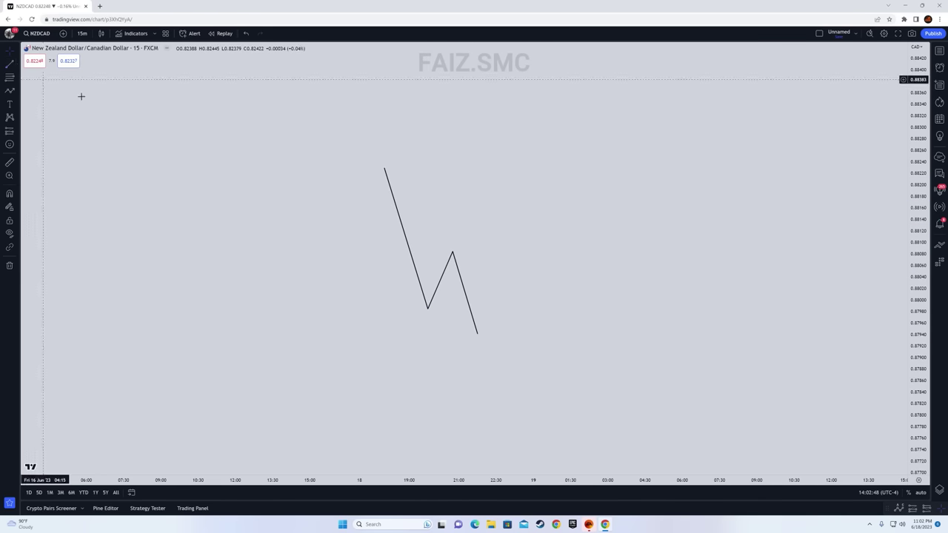
{"action": "left_click", "coordinate": [428, 309]}
{"action": "left_click", "coordinate": [470, 310]}
{"action": "left_click_drag", "start_coordinate": [546, 265], "coordinate": [552, 264]}
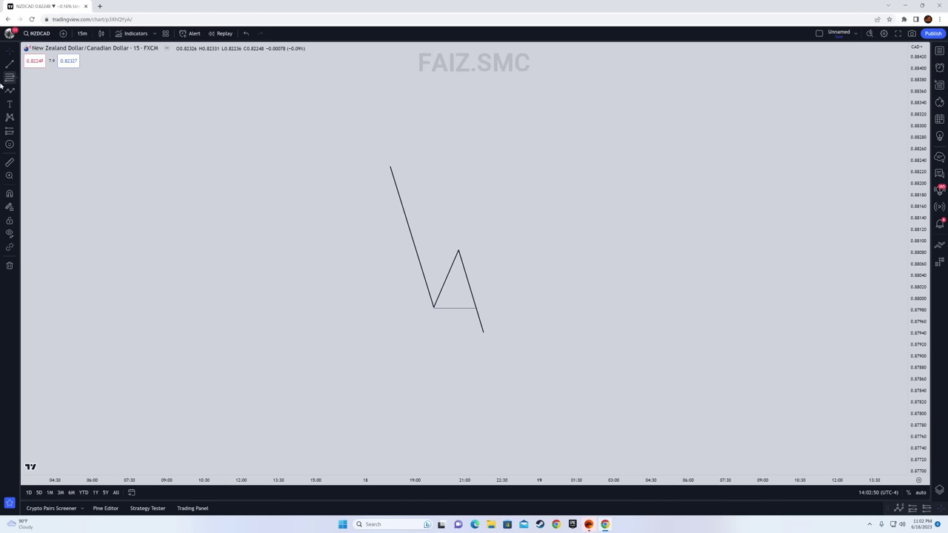
Step: Add a rectangle zone from about 0.88043 to 0.88060, starting on the final down leg and extending forward in time
{"action": "left_click", "coordinate": [18, 92]}
{"action": "left_click", "coordinate": [50, 124]}
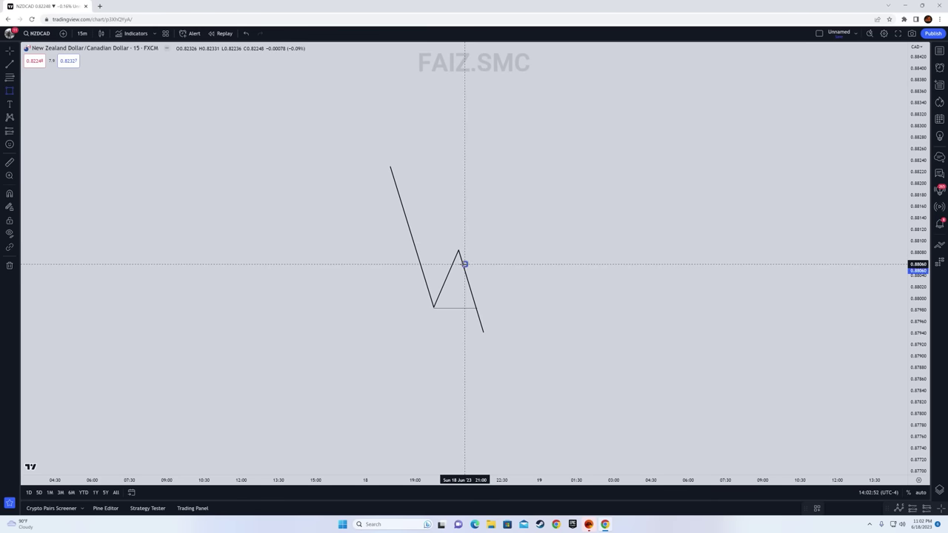
{"action": "left_click", "coordinate": [465, 264]}
{"action": "left_click", "coordinate": [589, 274]}
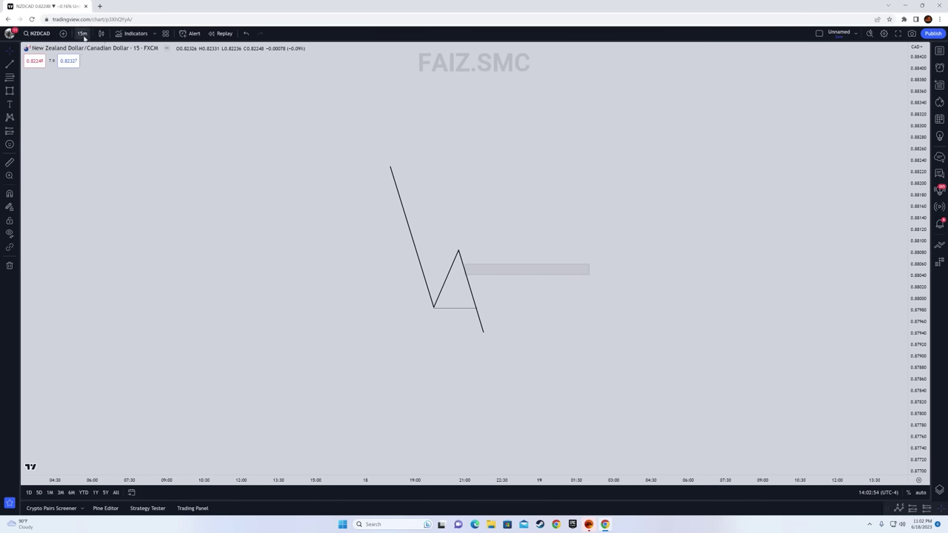
Step: Add the text note "drop down to 1 hour timeframe" above the diagram
{"action": "left_click", "coordinate": [9, 104]}
{"action": "left_click", "coordinate": [510, 126]}
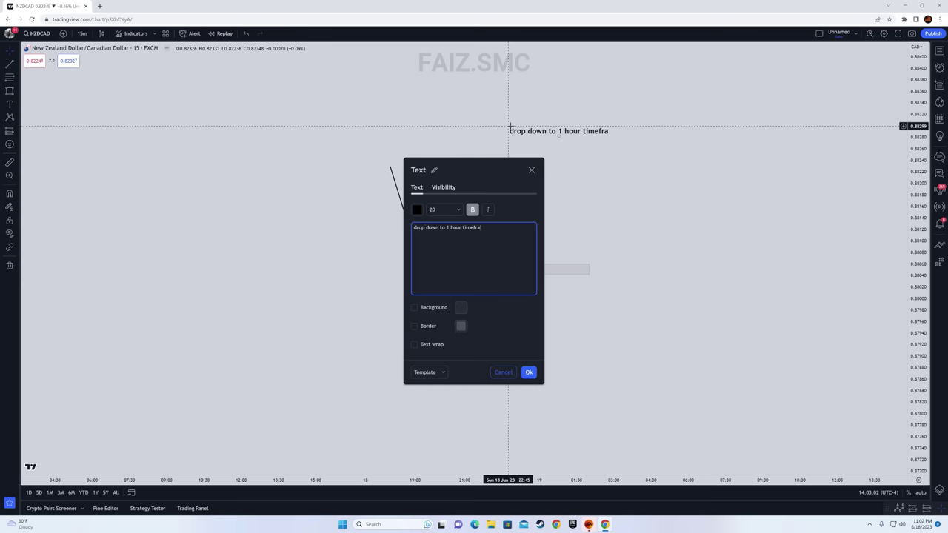
{"action": "left_click", "coordinate": [529, 372]}
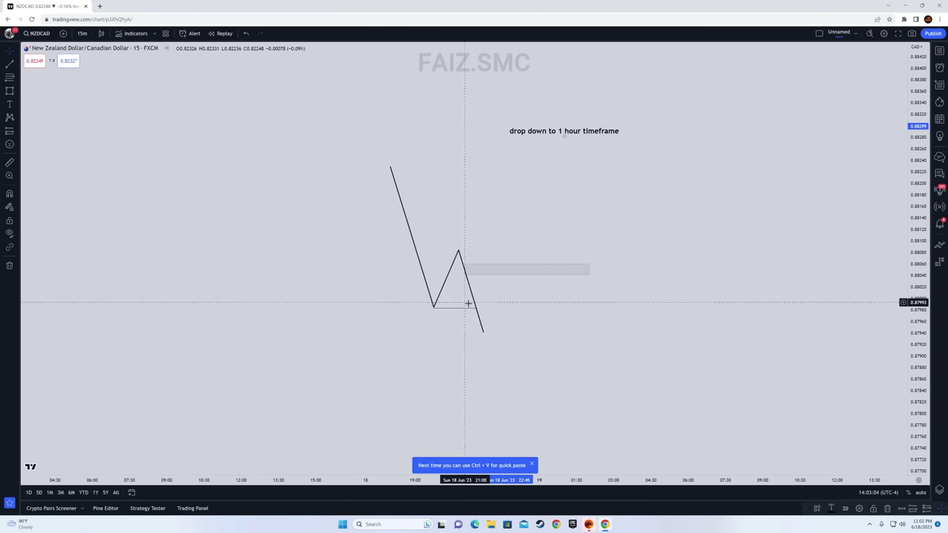
Step: Draw a horizontal trend line at about 0.87973 from the final down leg forward, just below the first low's line
{"action": "left_click", "coordinate": [10, 64]}
{"action": "left_click", "coordinate": [478, 314]}
{"action": "left_click", "coordinate": [551, 315]}
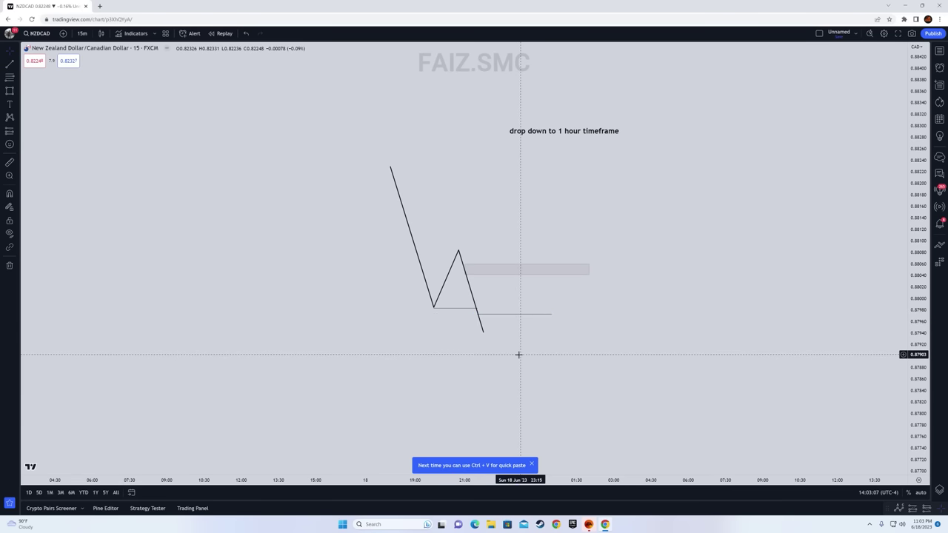
Step: Draw a zigzag path with many small swings from the final down leg's end, about 0.8794, up into the rectangle zone at about 0.8804
{"action": "left_click", "coordinate": [17, 106]}
{"action": "left_click", "coordinate": [17, 90]}
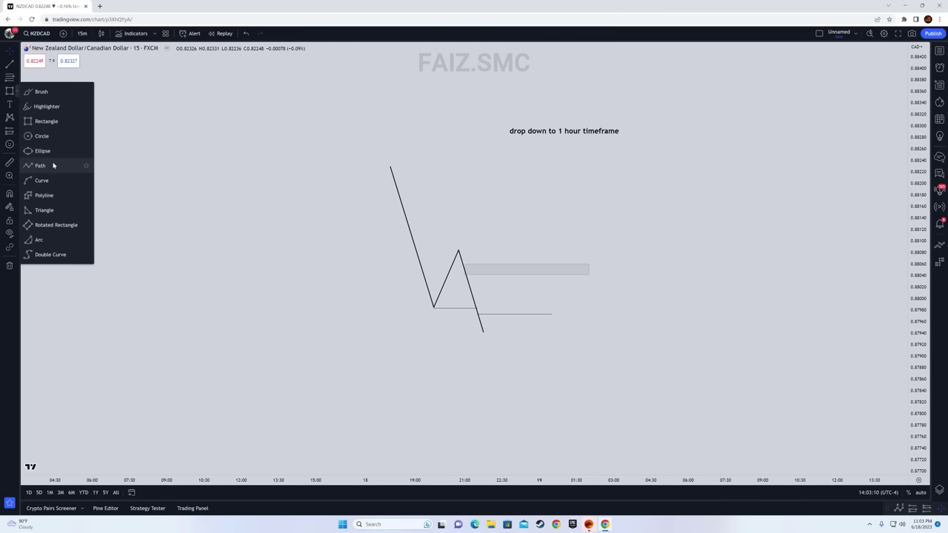
{"action": "left_click", "coordinate": [51, 164]}
{"action": "left_click", "coordinate": [483, 331]}
{"action": "left_click", "coordinate": [489, 303]}
{"action": "left_click", "coordinate": [494, 317]}
{"action": "left_click", "coordinate": [496, 311]}
{"action": "left_click", "coordinate": [498, 321]}
{"action": "left_click", "coordinate": [502, 328]}
{"action": "left_click", "coordinate": [509, 295]}
{"action": "left_click", "coordinate": [515, 303]}
{"action": "left_click", "coordinate": [514, 312]}
{"action": "left_click", "coordinate": [521, 322]}
{"action": "left_click", "coordinate": [527, 289]}
{"action": "left_click", "coordinate": [533, 309]}
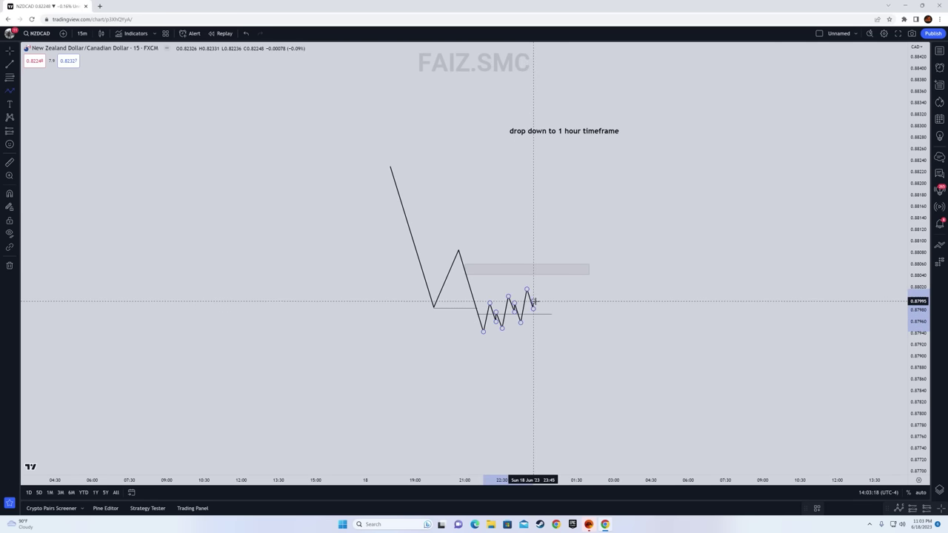
{"action": "left_click", "coordinate": [538, 315]}
{"action": "left_click", "coordinate": [539, 284]}
{"action": "left_click", "coordinate": [546, 307]}
{"action": "left_click", "coordinate": [552, 296]}
{"action": "left_click", "coordinate": [557, 311]}
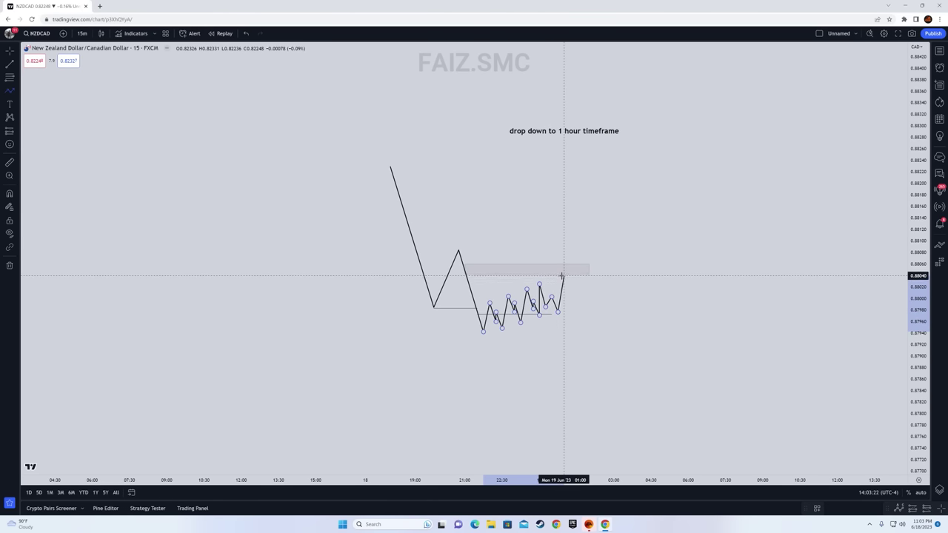
{"action": "double_click", "coordinate": [564, 272]}
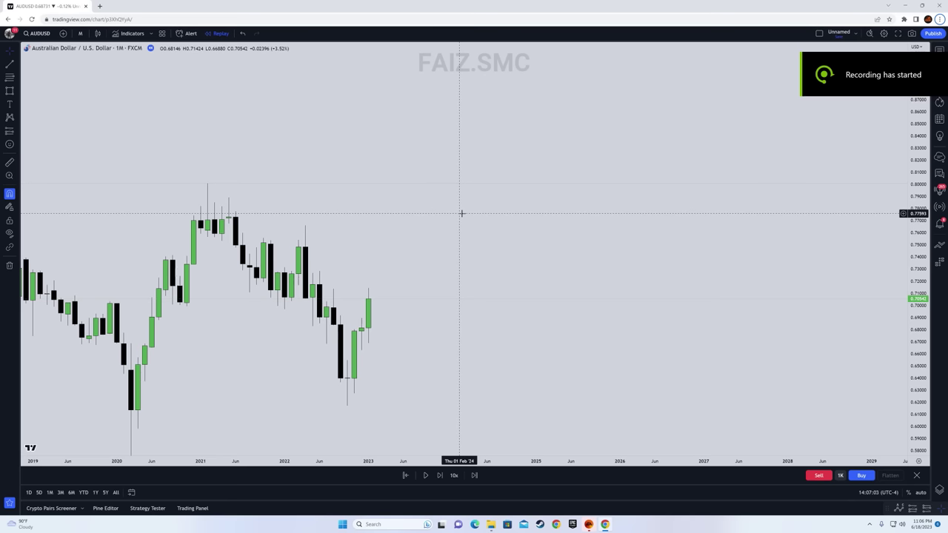
Step: On the AUDUSD monthly chart, draw a horizontal trend line from the August 2022 high at 0.71367 forward past the January 2023 candle
{"action": "left_click_drag", "start_coordinate": [451, 228], "coordinate": [480, 204]}
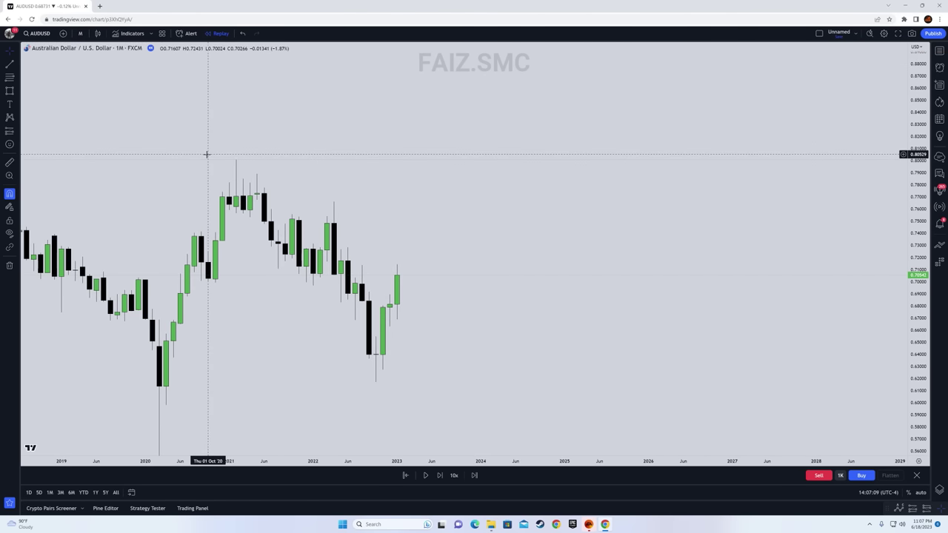
{"action": "left_click_drag", "start_coordinate": [366, 218], "coordinate": [386, 195]}
{"action": "left_click", "coordinate": [9, 65]}
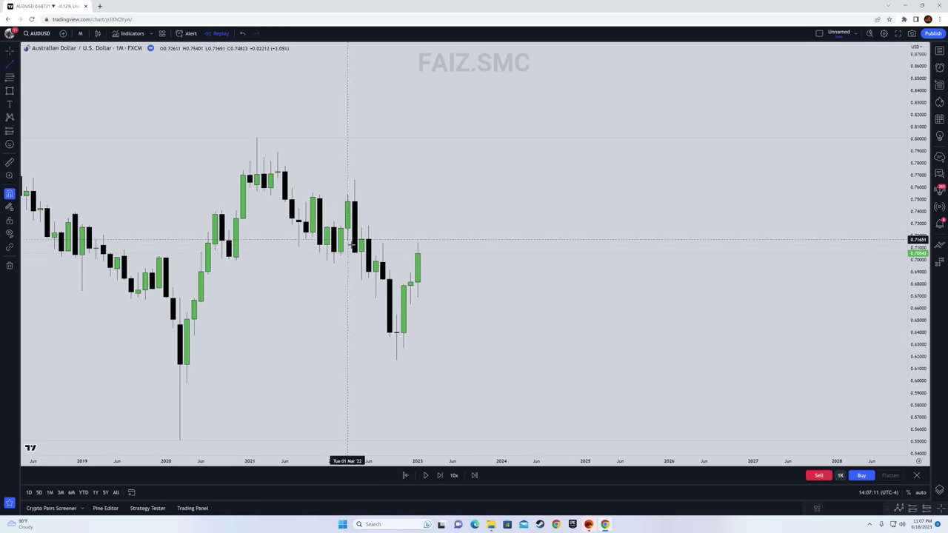
{"action": "left_click", "coordinate": [383, 243]}
{"action": "left_click", "coordinate": [446, 243]}
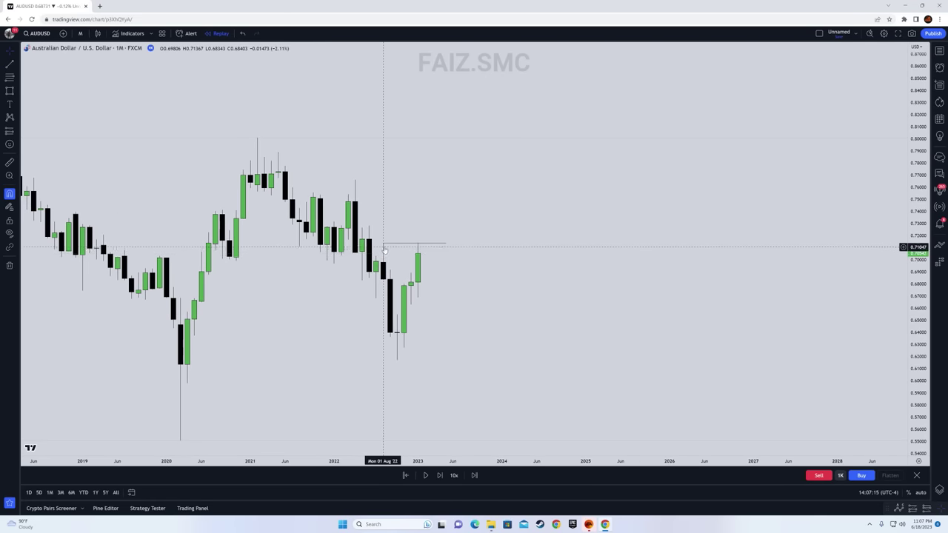
Step: Mark a rectangle zone from 0.65473 to the December 2022 low, extending forward, and check it with a temporary Fibonacci retracement of the October–January swing
{"action": "left_click_drag", "start_coordinate": [513, 316], "coordinate": [588, 290]}
{"action": "left_click_drag", "start_coordinate": [549, 460], "coordinate": [469, 461]}
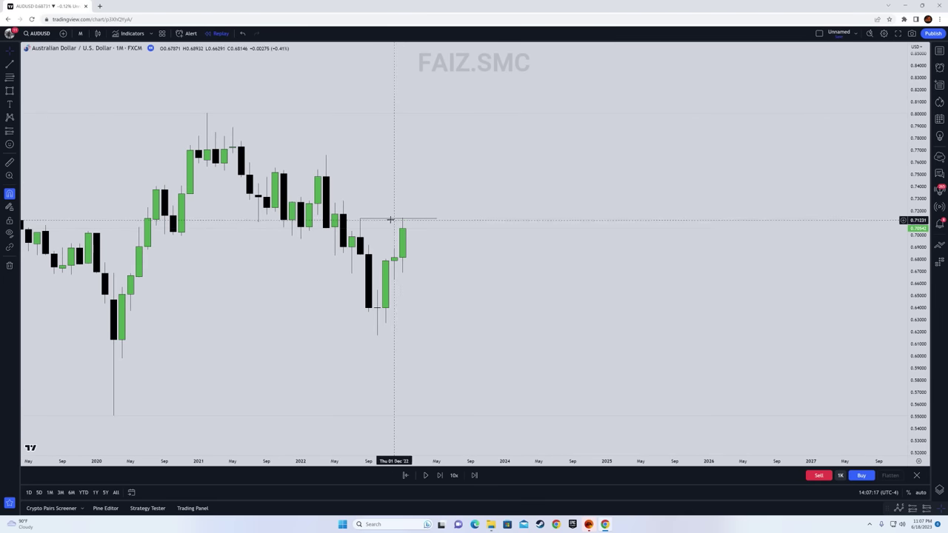
{"action": "left_click", "coordinate": [10, 90]}
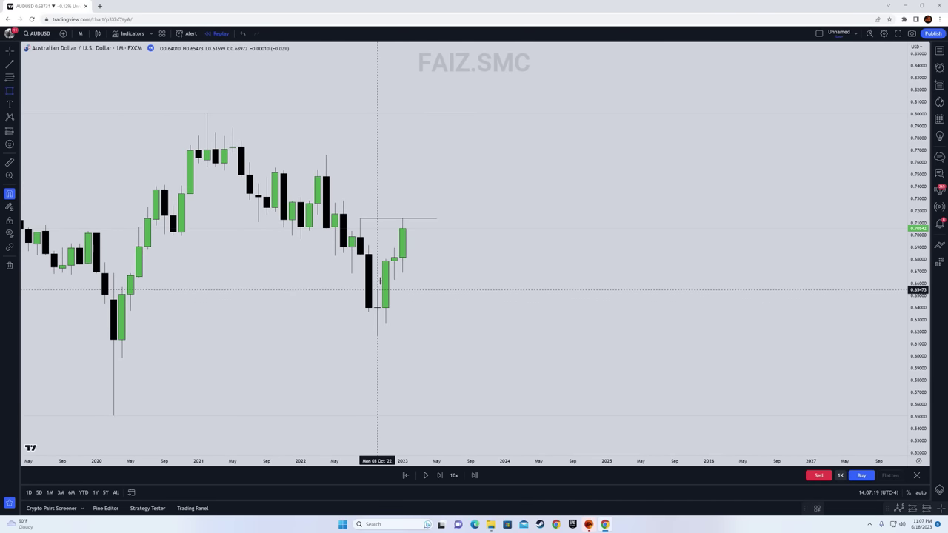
{"action": "left_click_drag", "start_coordinate": [377, 290], "coordinate": [497, 280]}
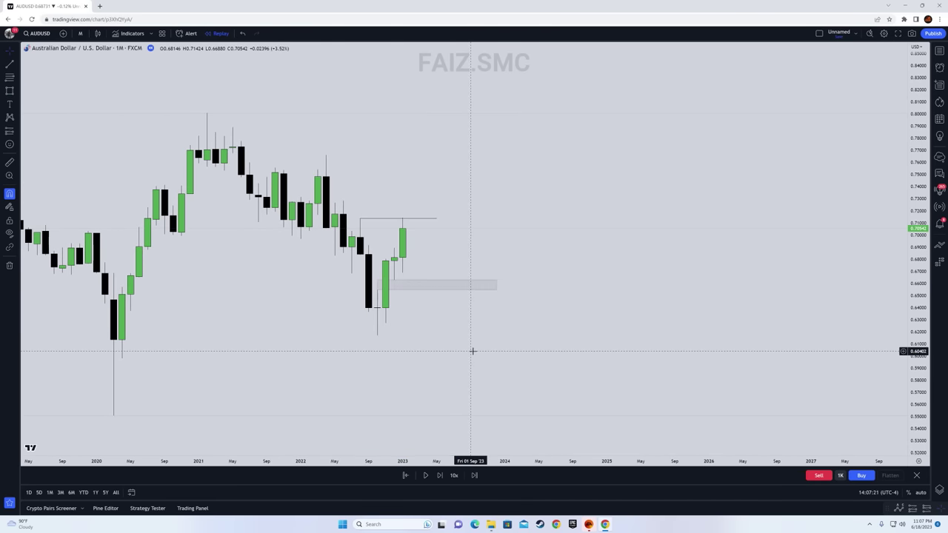
{"action": "left_click_drag", "start_coordinate": [377, 336], "coordinate": [404, 218]}
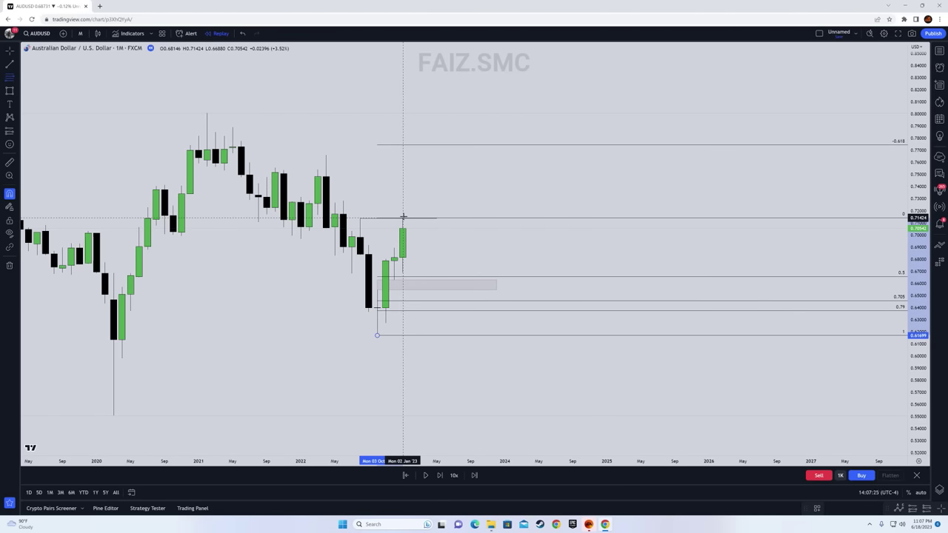
{"action": "key", "text": "ctrl+z"}
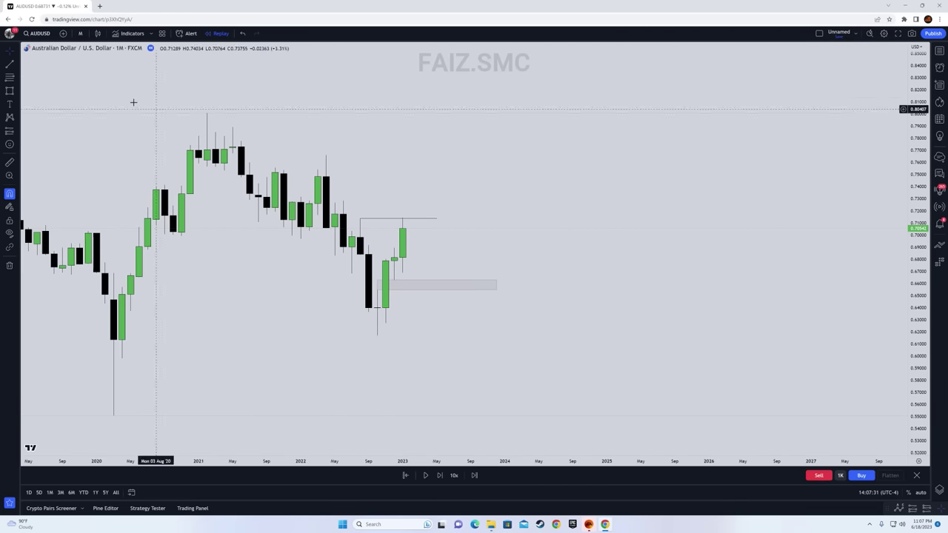
Step: Switch the chart to the 1-day timeframe and advance the replay by three candles to 3 February 2023
{"action": "left_click", "coordinate": [80, 33]}
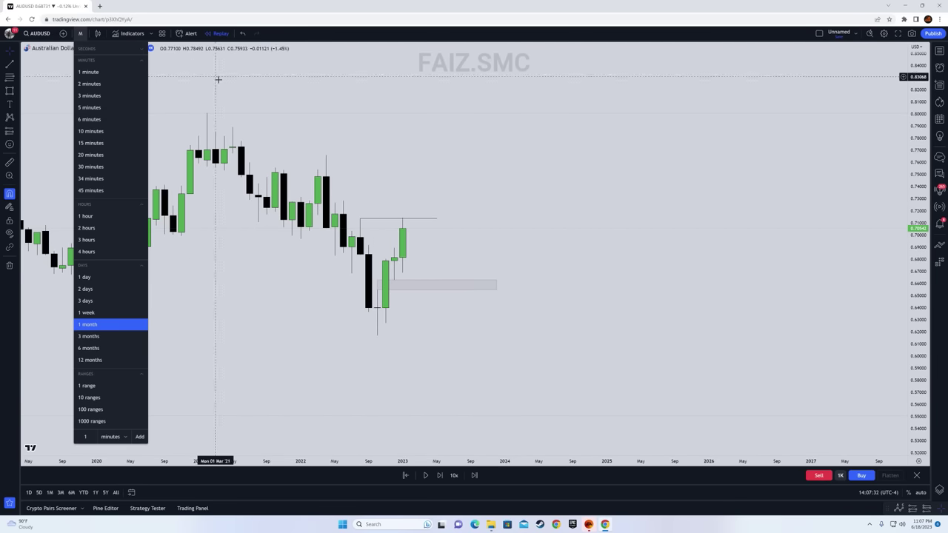
{"action": "left_click", "coordinate": [101, 278]}
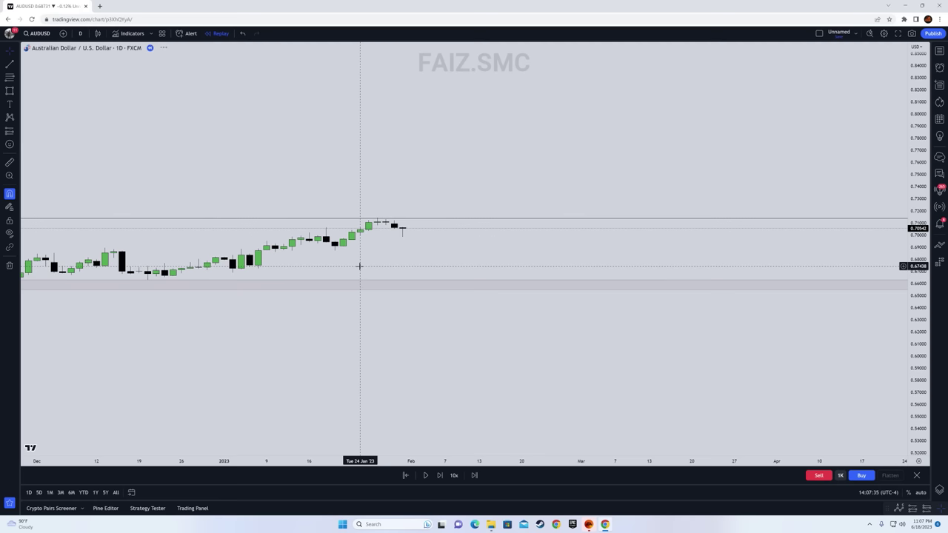
{"action": "left_click_drag", "start_coordinate": [917, 416], "coordinate": [462, 40]}
{"action": "left_click_drag", "start_coordinate": [326, 67], "coordinate": [284, 160]}
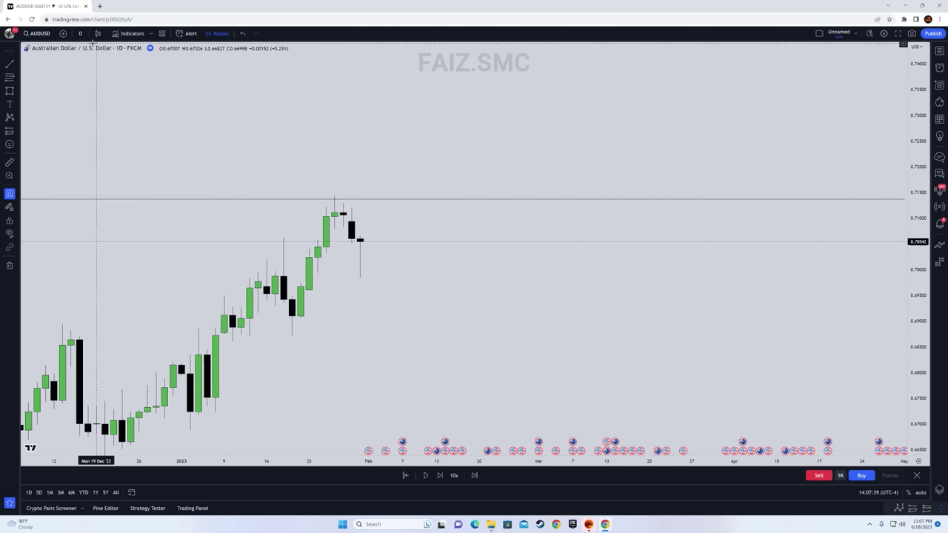
{"action": "left_click", "coordinate": [435, 479]}
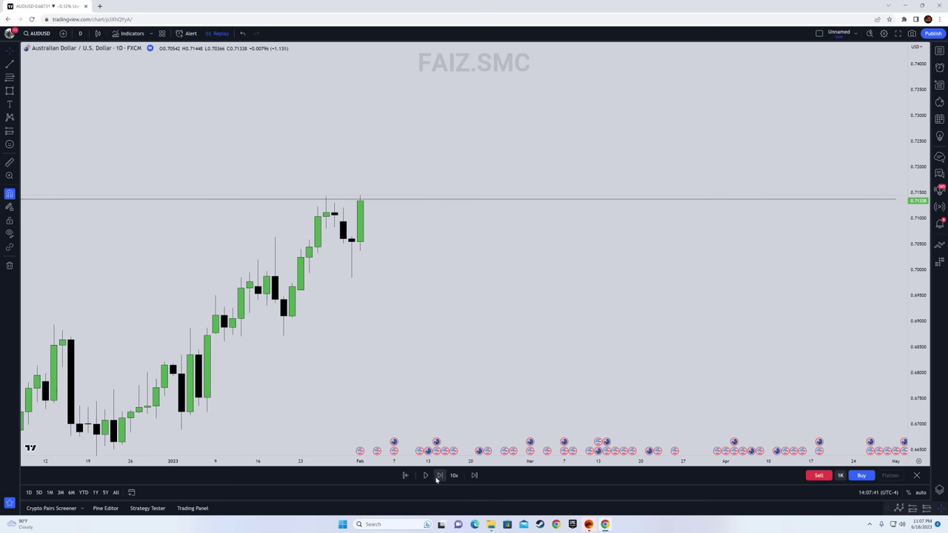
{"action": "left_click", "coordinate": [438, 478]}
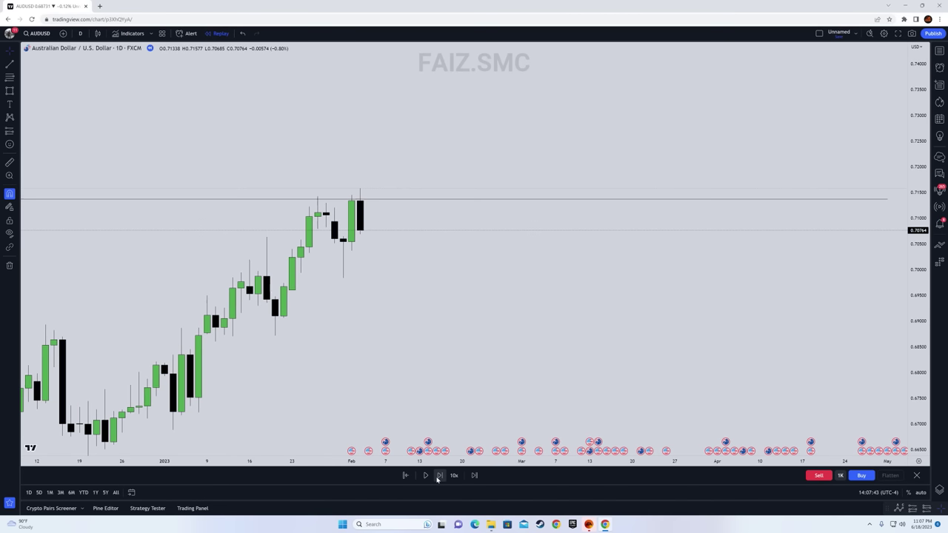
{"action": "left_click", "coordinate": [437, 478]}
Step: Draw horizontal lines from the 26 January high to the 2 February candle and from the 31 January low to the 3 February candle
{"action": "left_click_drag", "start_coordinate": [311, 194], "coordinate": [352, 200]}
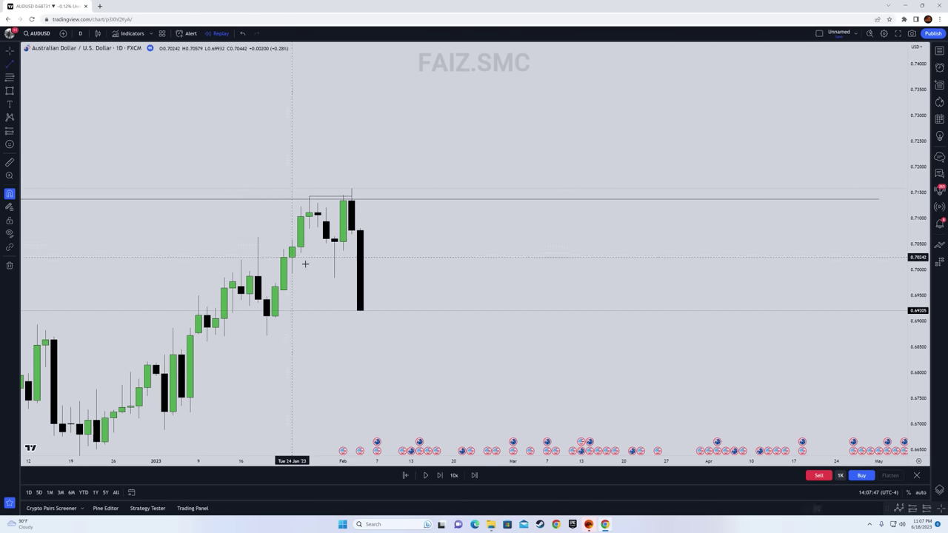
{"action": "left_click_drag", "start_coordinate": [334, 277], "coordinate": [360, 242]}
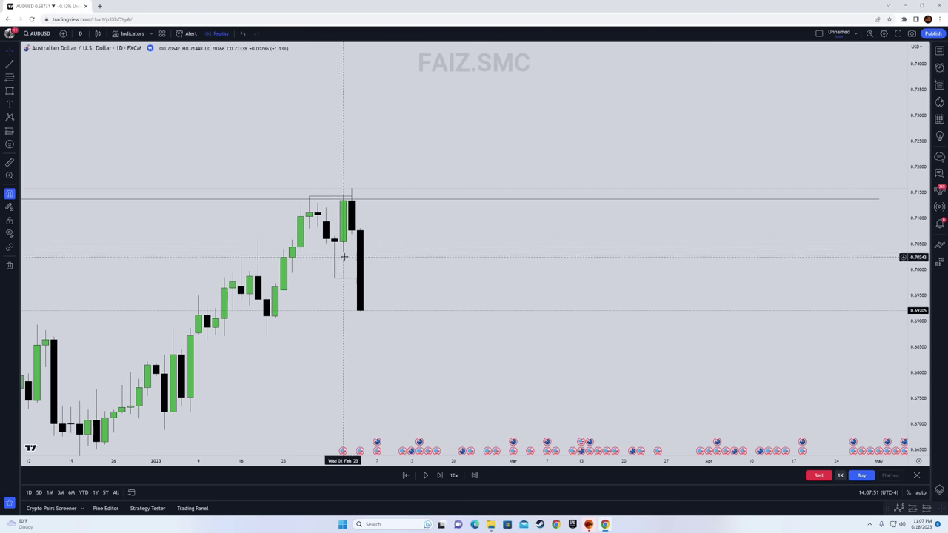
Step: Advance the replay two daily candles and add a rectangle zone from about 0.7037 to 0.6949, starting at the 1 February candle
{"action": "left_click", "coordinate": [440, 475]}
{"action": "left_click", "coordinate": [440, 476]}
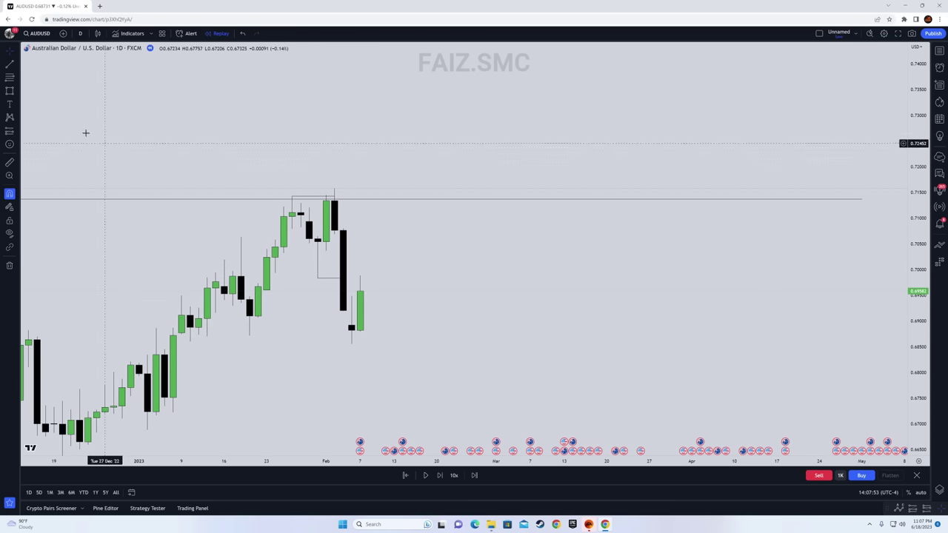
{"action": "left_click", "coordinate": [9, 90]}
{"action": "mouse_move", "coordinate": [326, 251]}
{"action": "left_mouse_down"}
{"action": "mouse_move", "coordinate": [349, 286]}
{"action": "mouse_move", "coordinate": [453, 296]}
{"action": "left_mouse_up"}
Step: Advance the replay to 10 March 2023 and review the price move from the daily rectangle zone down into the monthly zone
{"action": "left_click_drag", "start_coordinate": [525, 343], "coordinate": [711, 213]}
{"action": "left_click_drag", "start_coordinate": [918, 222], "coordinate": [919, 268]}
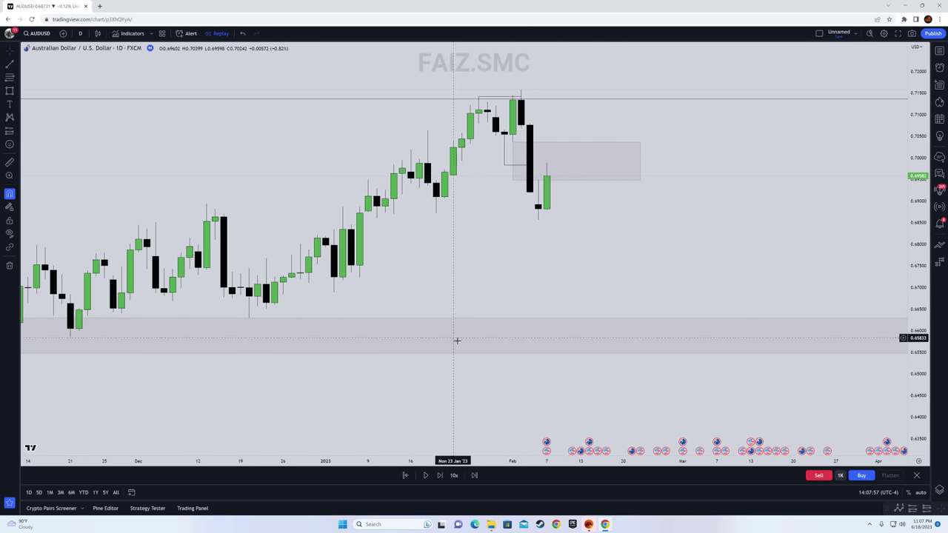
{"action": "left_click_drag", "start_coordinate": [572, 319], "coordinate": [479, 321]}
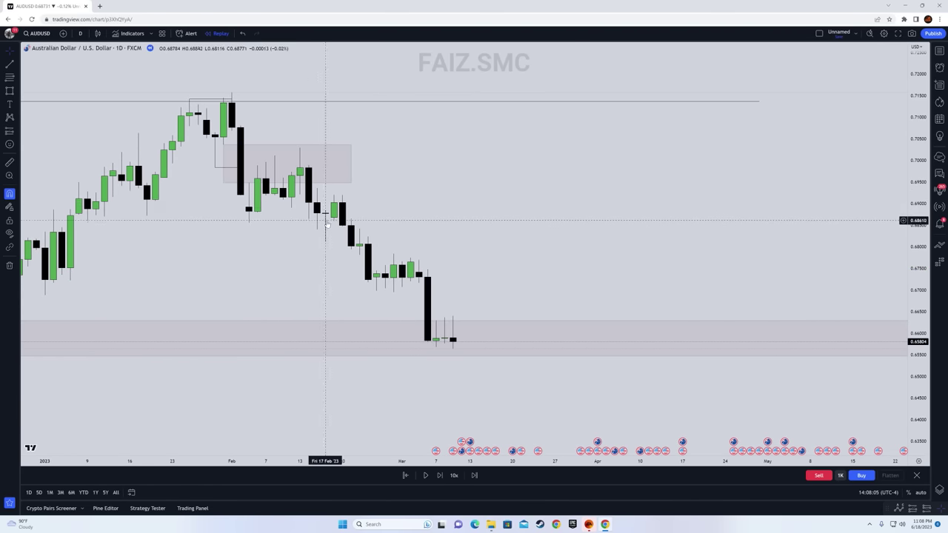
{"action": "left_click_drag", "start_coordinate": [452, 213], "coordinate": [531, 272]}
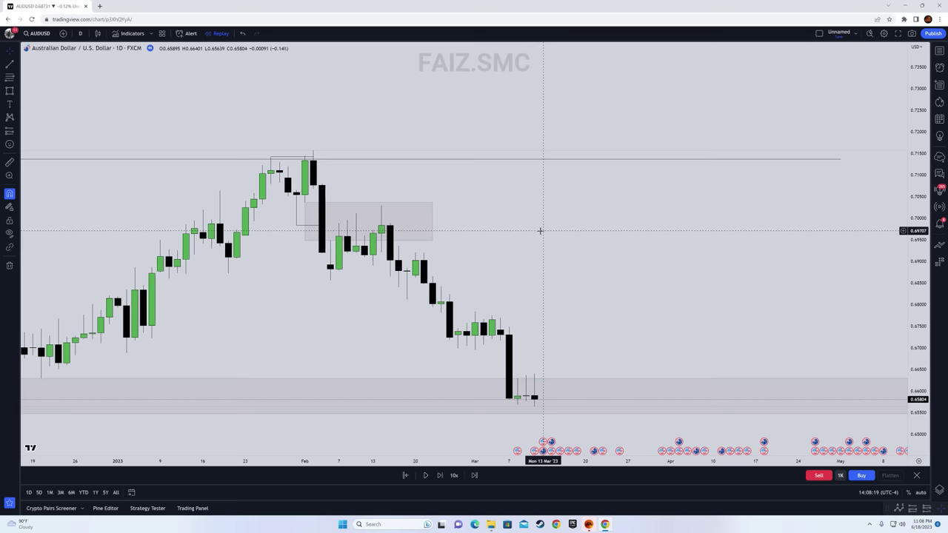
{"action": "left_click_drag", "start_coordinate": [539, 231], "coordinate": [553, 223]}
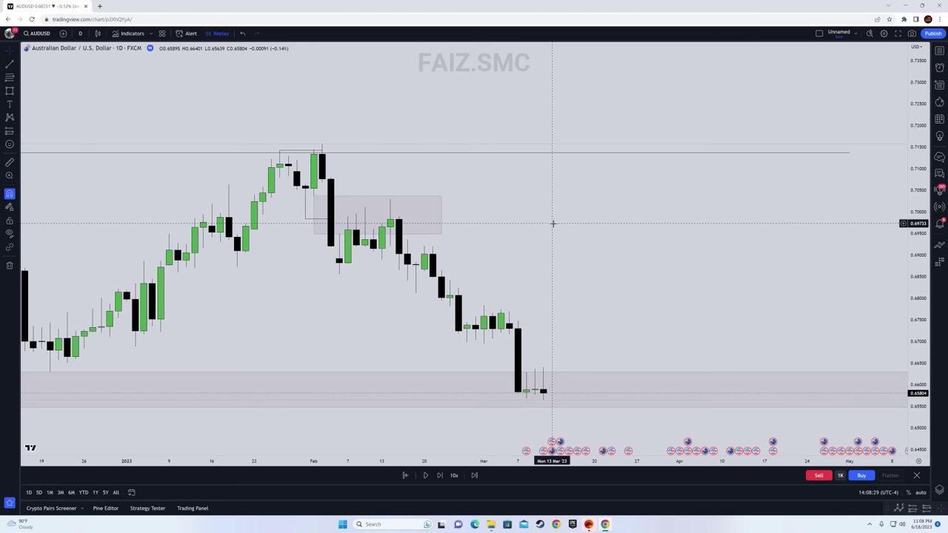
{"action": "left_click_drag", "start_coordinate": [568, 270], "coordinate": [635, 255]}
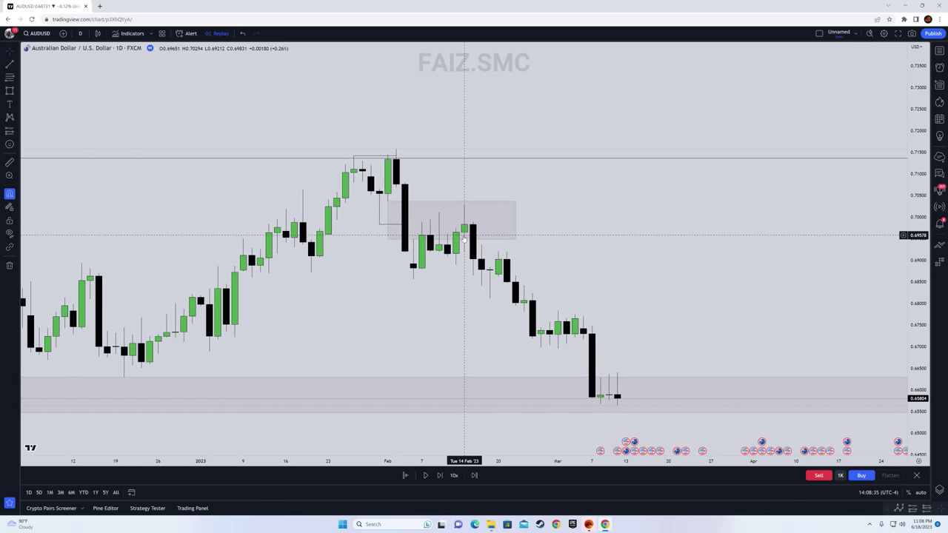
{"action": "left_click_drag", "start_coordinate": [469, 238], "coordinate": [388, 189]}
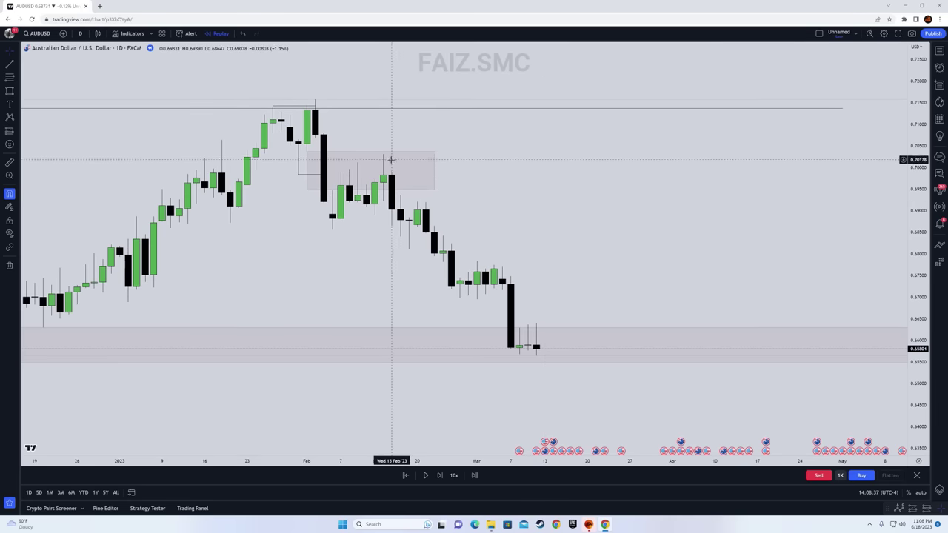
Step: Advance the daily replay candle by candle to 12 April 2023 to follow the price reaction from the monthly zone
{"action": "left_click", "coordinate": [444, 479]}
{"action": "left_click", "coordinate": [444, 479]}
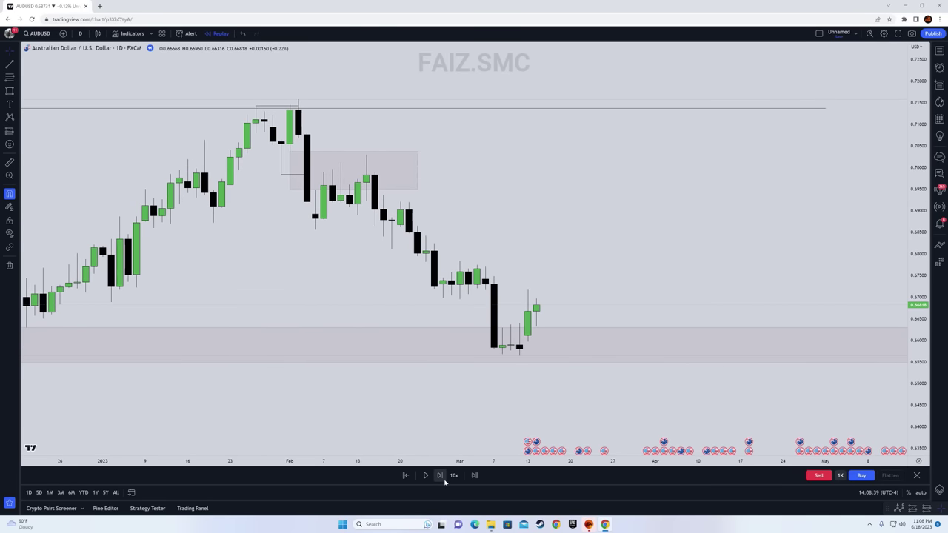
{"action": "left_click", "coordinate": [444, 480]}
{"action": "left_click", "coordinate": [444, 479]}
{"action": "left_click", "coordinate": [444, 479]}
{"action": "left_click", "coordinate": [444, 480]}
{"action": "left_click", "coordinate": [444, 479]}
{"action": "left_click", "coordinate": [443, 480]}
{"action": "left_click", "coordinate": [440, 477]}
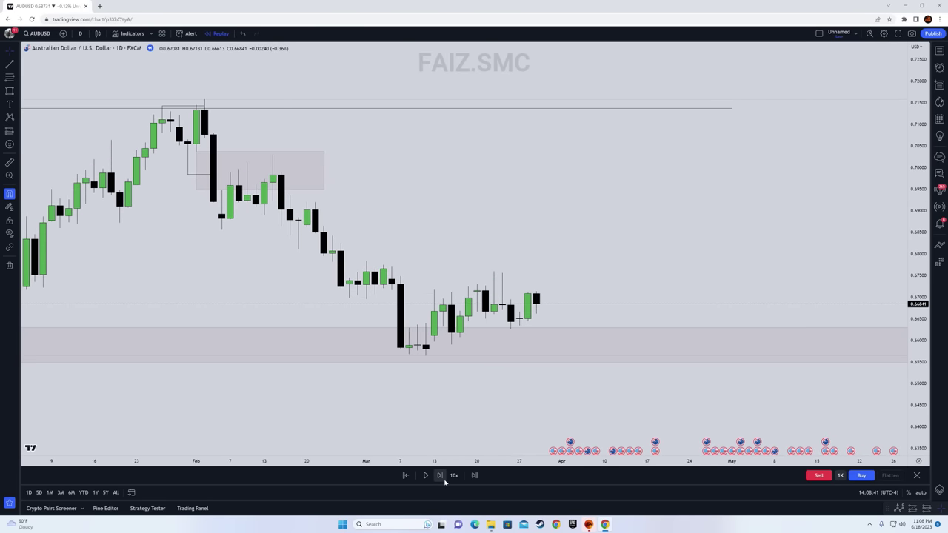
{"action": "left_click", "coordinate": [439, 476]}
{"action": "left_click", "coordinate": [440, 476]}
{"action": "left_click", "coordinate": [439, 476]}
{"action": "left_click", "coordinate": [439, 476]}
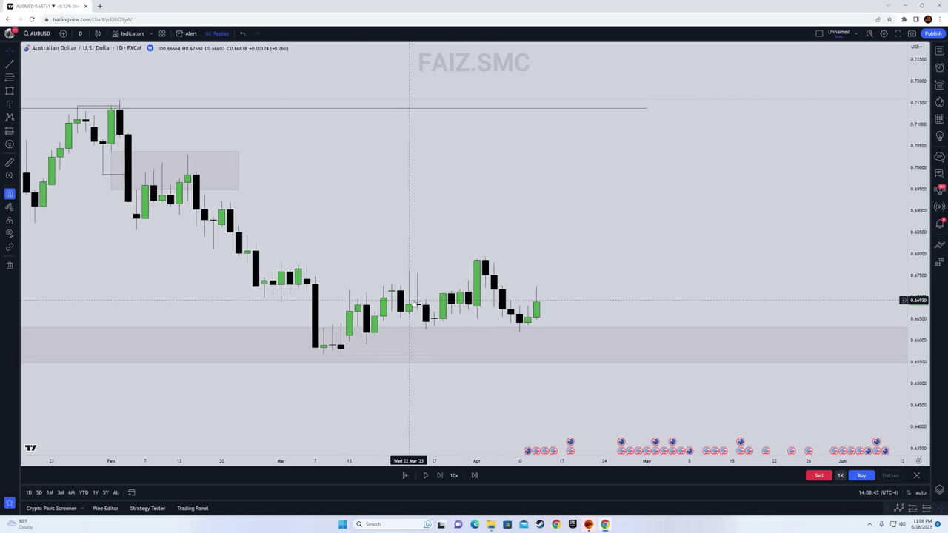
Step: Review the daily move between the two zones and return the chart to the 1-month timeframe
{"action": "left_click_drag", "start_coordinate": [402, 218], "coordinate": [657, 277]}
{"action": "left_click", "coordinate": [380, 240]}
{"action": "left_click", "coordinate": [382, 236]}
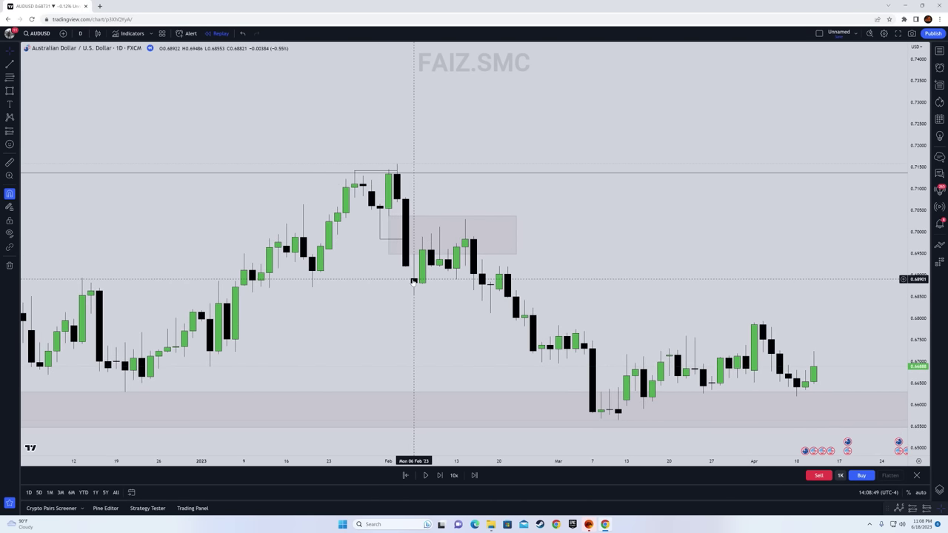
{"action": "scroll", "coordinate": [588, 245], "scroll_direction": "down", "scroll_amount": 3}
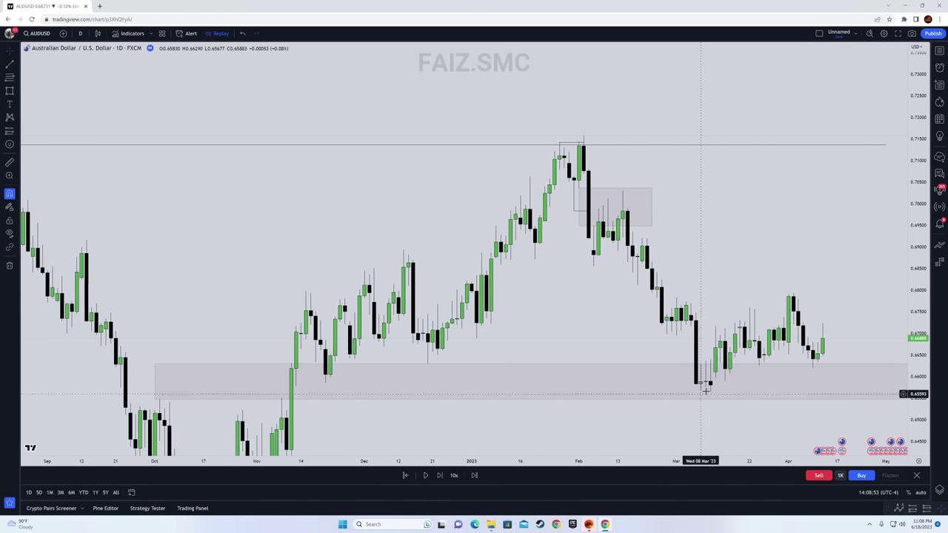
{"action": "left_click", "coordinate": [80, 33]}
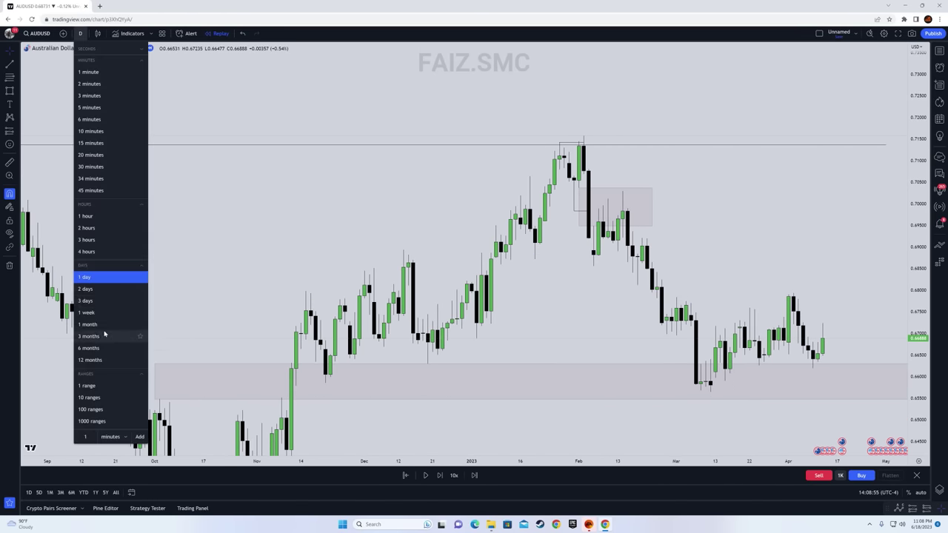
{"action": "left_click", "coordinate": [104, 323]}
{"action": "left_click_drag", "start_coordinate": [919, 183], "coordinate": [919, 381]}
{"action": "left_click_drag", "start_coordinate": [819, 381], "coordinate": [713, 375]}
{"action": "left_click_drag", "start_coordinate": [717, 461], "coordinate": [552, 458]}
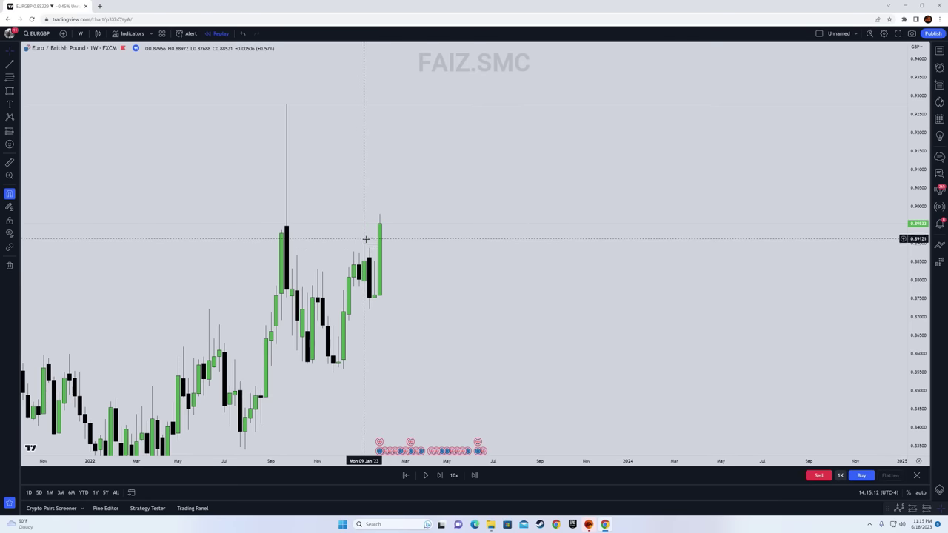
Step: On the EURGBP weekly chart, add a rectangle zone from about 0.8646 to 0.8690, starting at the early December 2022 candle and extending forward
{"action": "left_click", "coordinate": [9, 91]}
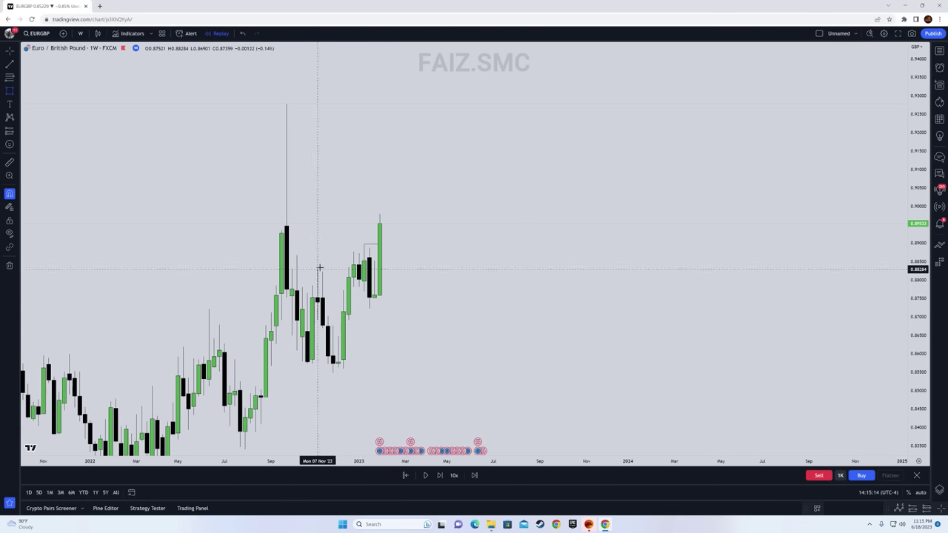
{"action": "left_click", "coordinate": [339, 337]}
{"action": "left_click", "coordinate": [348, 327]}
{"action": "left_click_drag", "start_coordinate": [349, 327], "coordinate": [468, 330]}
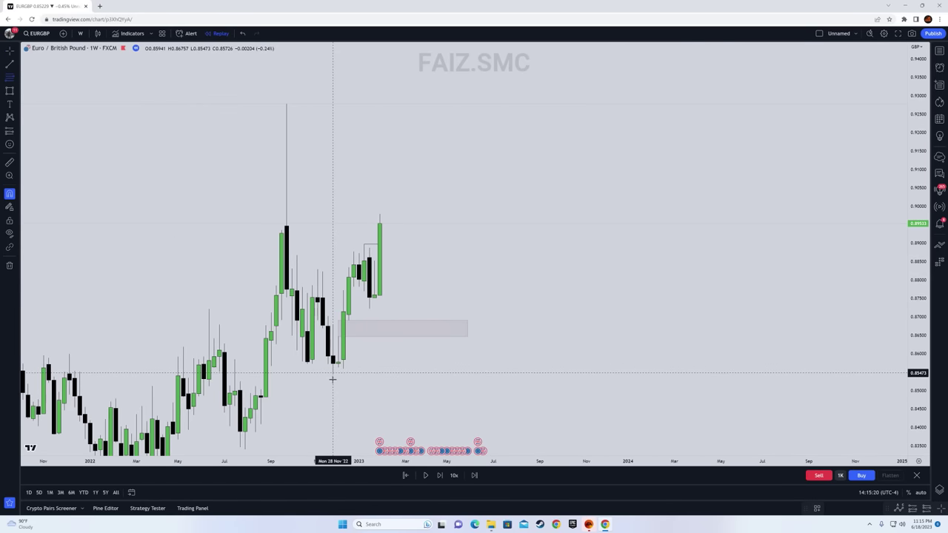
Step: Measure the weekly swing from the late November 2022 low to the latest high with a Fibonacci retracement and remove the drawing
{"action": "left_click", "coordinate": [381, 204]}
{"action": "left_click", "coordinate": [415, 182]}
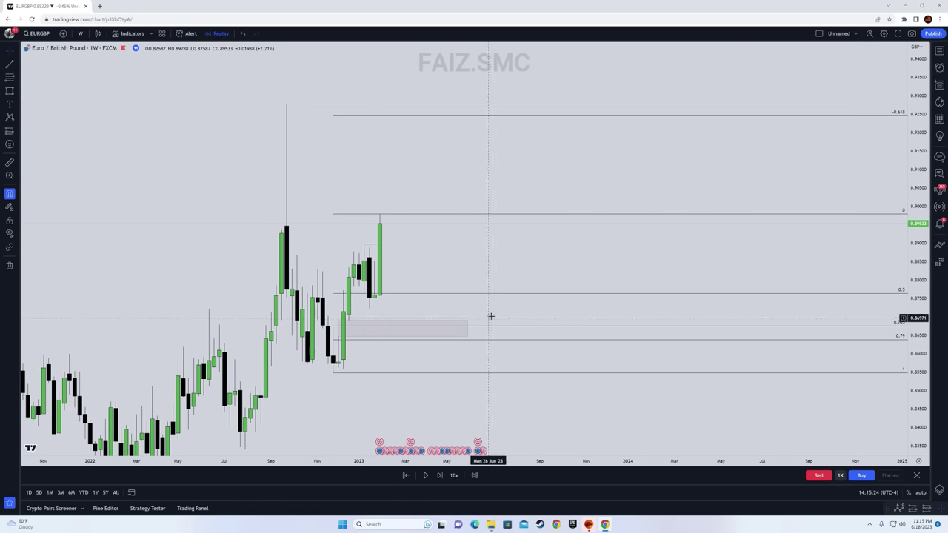
{"action": "right_click", "coordinate": [420, 297]}
{"action": "left_click", "coordinate": [444, 447]}
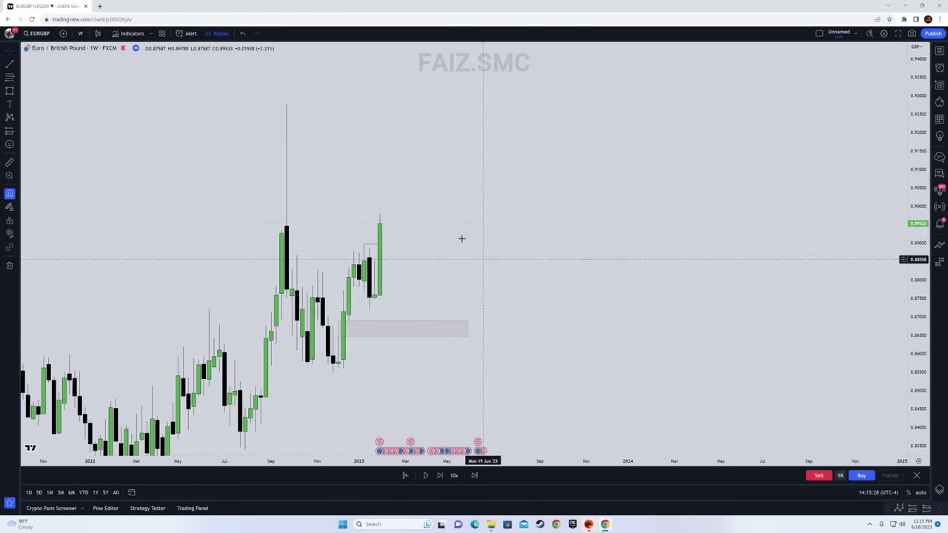
Step: Switch EURGBP to the 4-hour timeframe and advance the replay candle by candle to 7 February 2023
{"action": "left_click", "coordinate": [80, 34]}
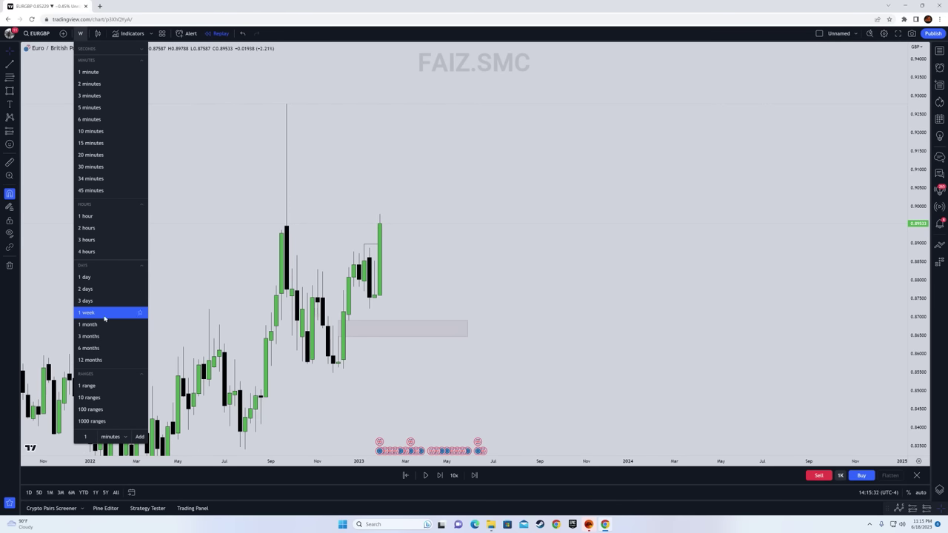
{"action": "left_click", "coordinate": [94, 254]}
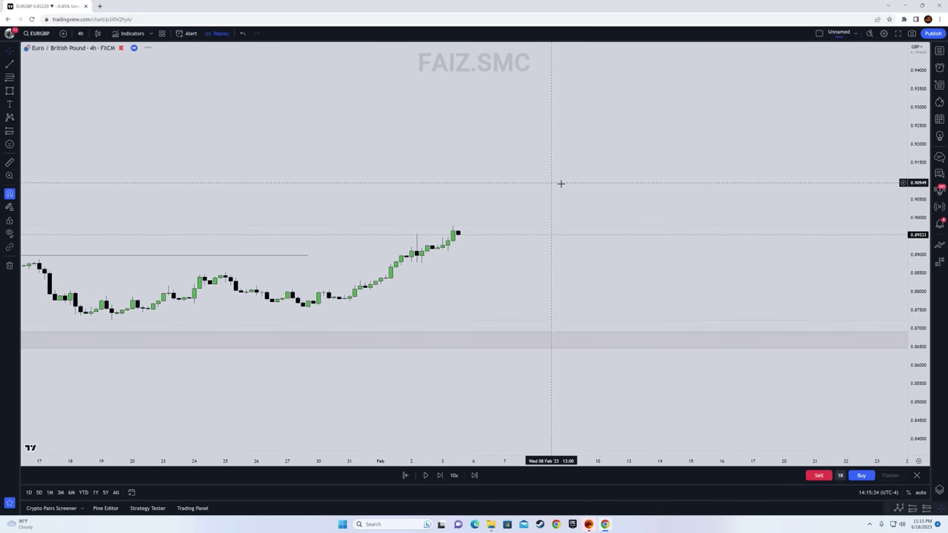
{"action": "left_click", "coordinate": [445, 477]}
{"action": "left_click", "coordinate": [444, 477]}
{"action": "left_click", "coordinate": [444, 477]}
{"action": "left_click", "coordinate": [445, 477]}
{"action": "left_click", "coordinate": [445, 477]}
{"action": "left_click", "coordinate": [444, 477]}
{"action": "left_click", "coordinate": [444, 477]}
{"action": "left_click", "coordinate": [443, 477]}
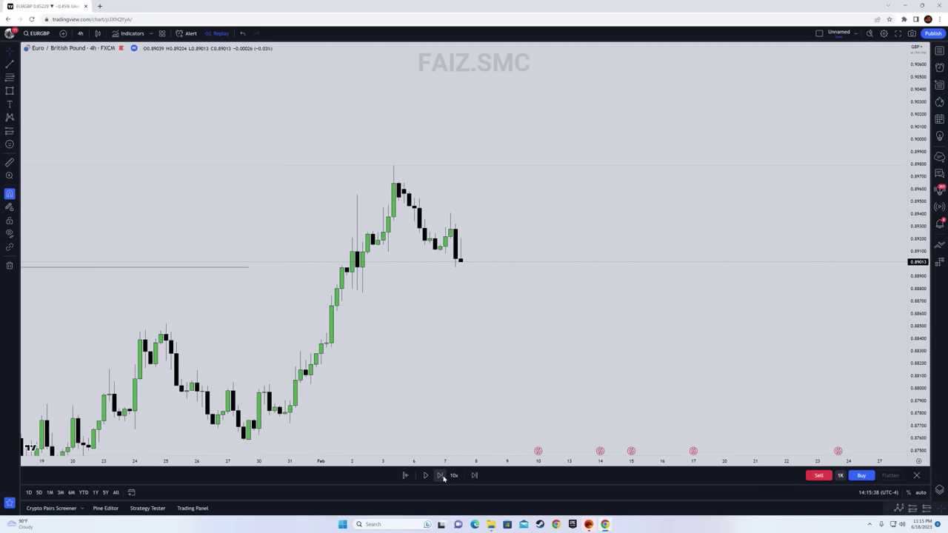
{"action": "left_click_drag", "start_coordinate": [444, 477], "coordinate": [444, 478]}
Step: Draw a horizontal trend line at about 0.8909 from 3 February to 7 February 2023, marking the 4-hour structure break below the high
{"action": "left_click", "coordinate": [11, 65]}
{"action": "left_click", "coordinate": [383, 252]}
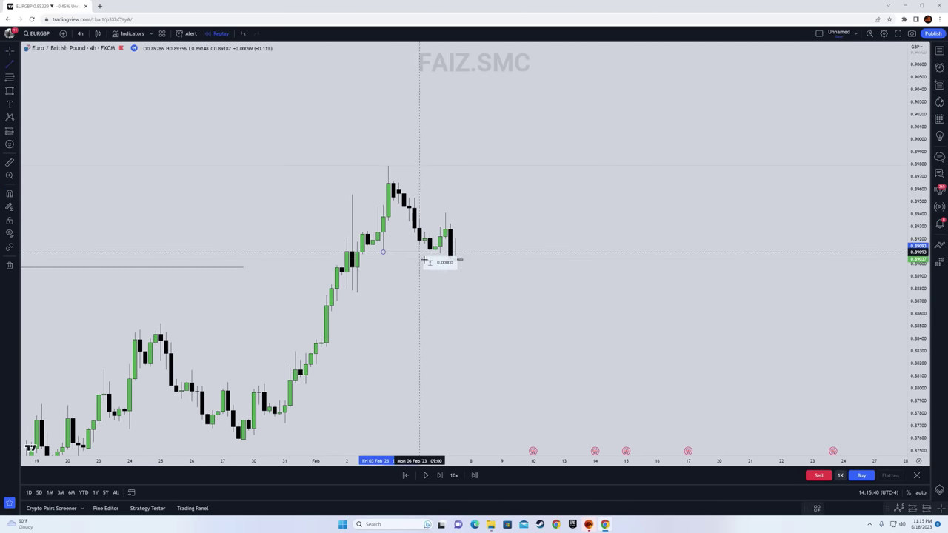
{"action": "left_click", "coordinate": [448, 256]}
{"action": "left_click_drag", "start_coordinate": [480, 336], "coordinate": [436, 254]}
{"action": "left_click_drag", "start_coordinate": [465, 461], "coordinate": [624, 461]}
{"action": "mouse_move", "coordinate": [919, 297]}
{"action": "left_mouse_down"}
{"action": "mouse_move", "coordinate": [866, 383]}
{"action": "mouse_move", "coordinate": [867, 373]}
{"action": "left_mouse_up"}
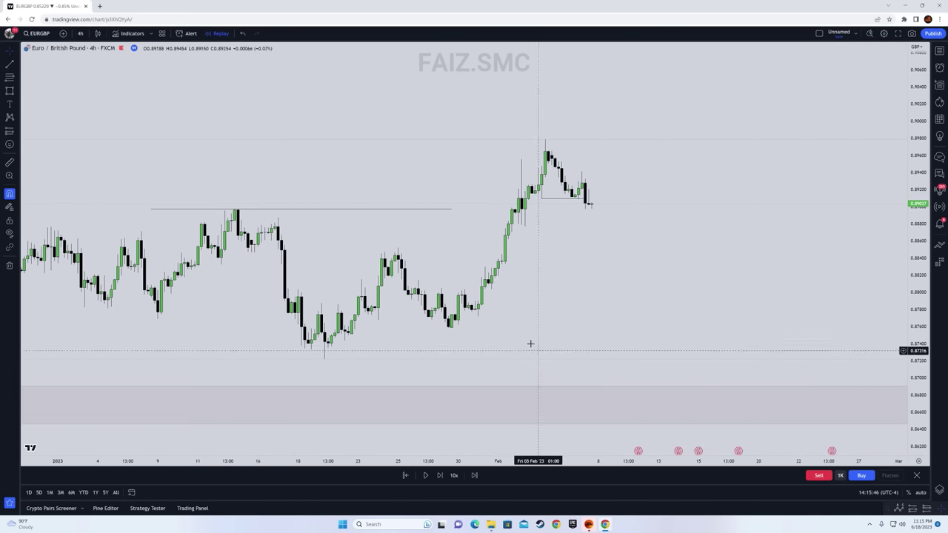
{"action": "left_click_drag", "start_coordinate": [590, 249], "coordinate": [518, 243]}
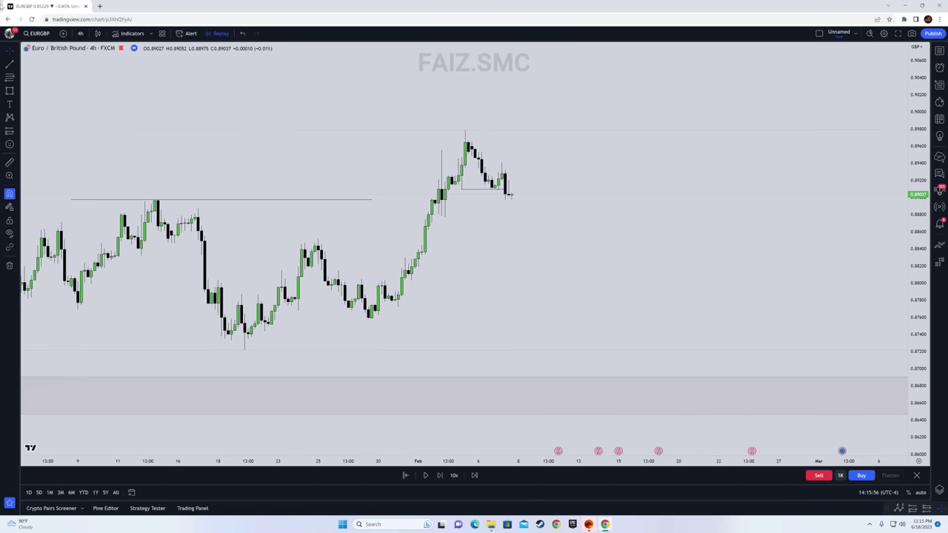
Step: Return EURGBP to the 1-week timeframe and run the replay until price reaches the rectangle zone in May 2023
{"action": "left_click", "coordinate": [80, 34]}
{"action": "left_click", "coordinate": [103, 315]}
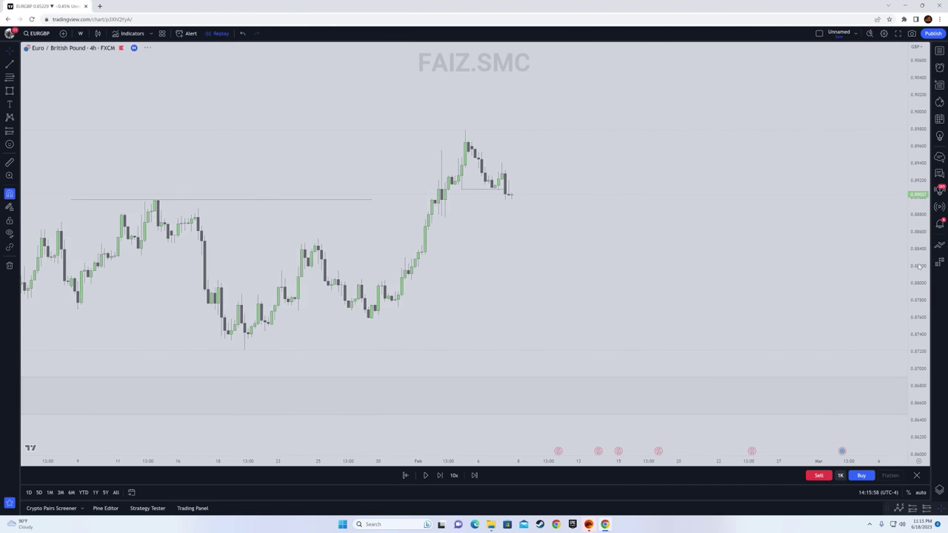
{"action": "left_click", "coordinate": [440, 481]}
{"action": "left_click", "coordinate": [441, 481]}
{"action": "left_click", "coordinate": [440, 481]}
{"action": "left_click", "coordinate": [441, 481]}
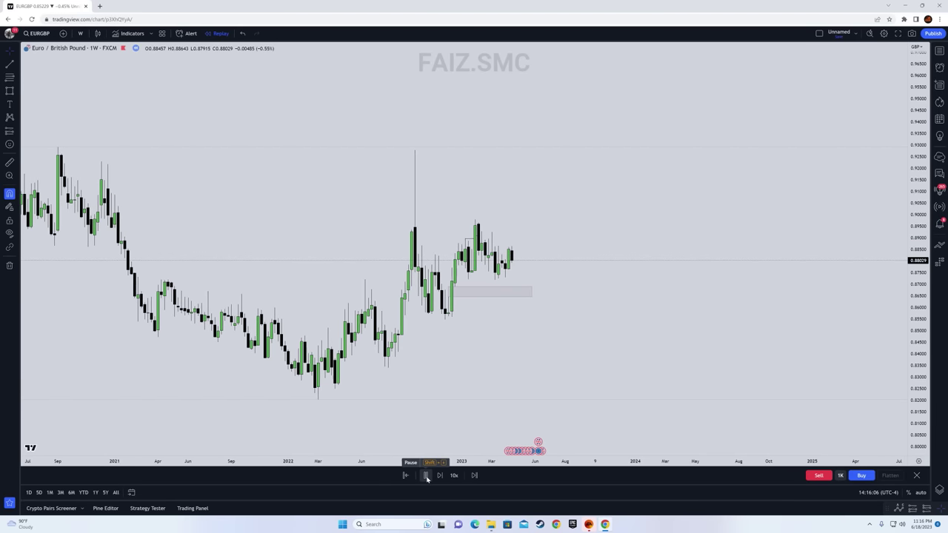
{"action": "left_click", "coordinate": [427, 477]}
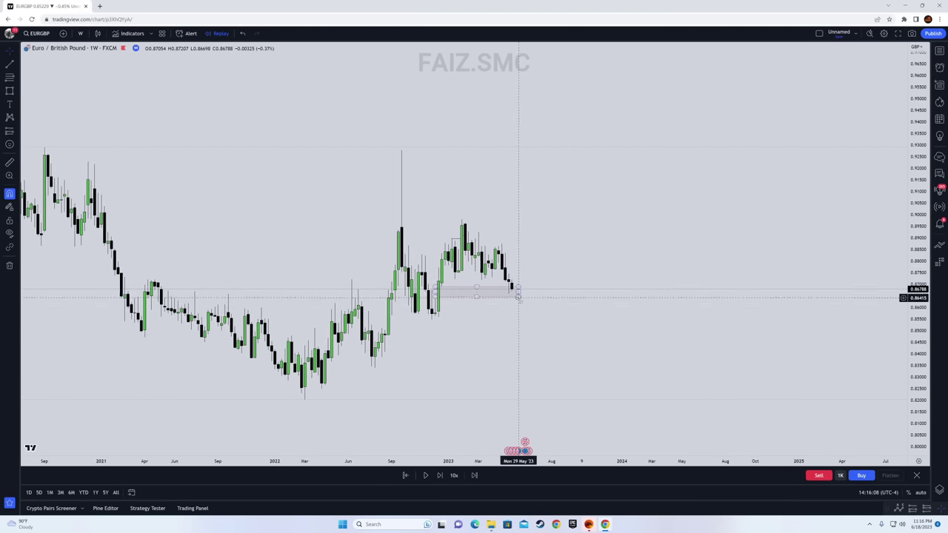
{"action": "left_click_drag", "start_coordinate": [576, 239], "coordinate": [691, 361]}
{"action": "scroll", "coordinate": [633, 270], "scroll_direction": "up", "scroll_amount": 3}
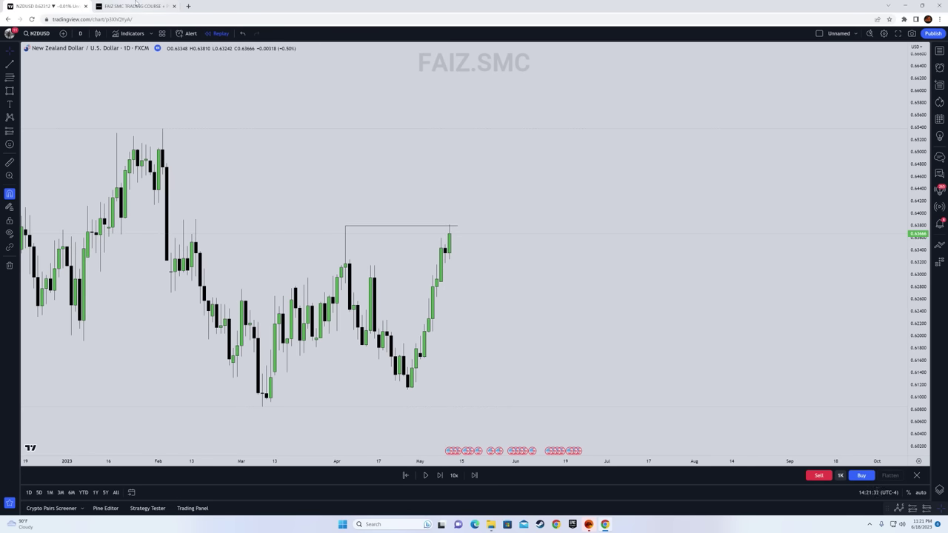
Step: Switch to the FAIZ SMC Trading Course web page and review its enrolment benefits, highlighting the Discord server and community points
{"action": "key", "text": "ctrl+Tab"}
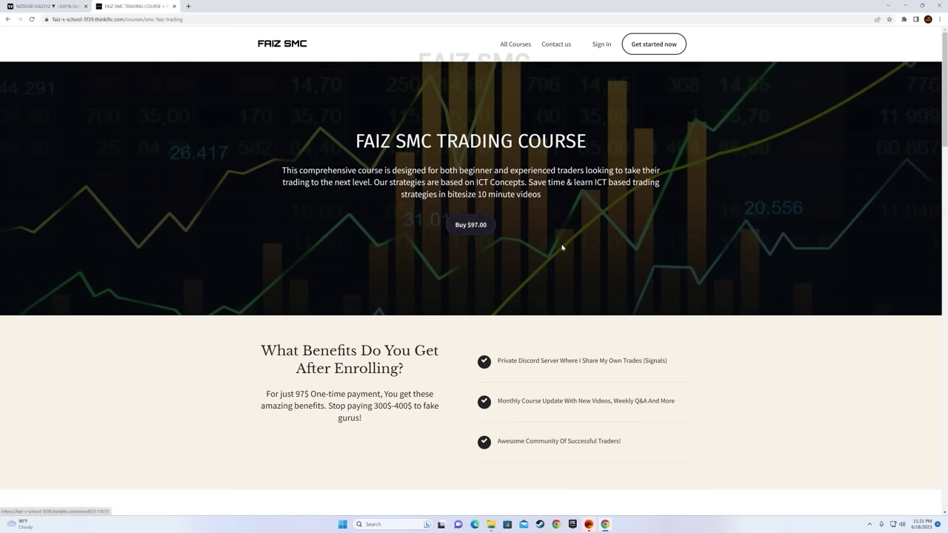
{"action": "scroll", "coordinate": [560, 247], "scroll_direction": "down", "scroll_amount": 1}
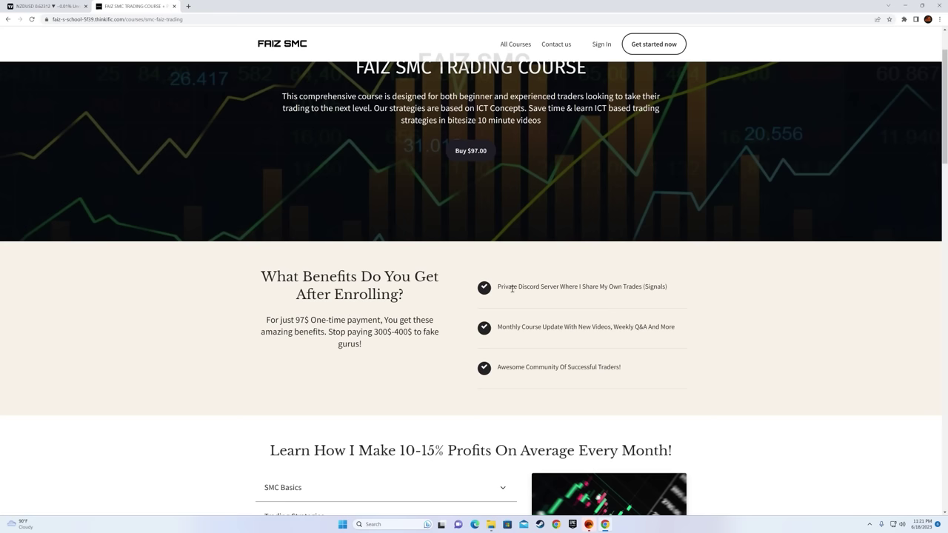
{"action": "left_click_drag", "start_coordinate": [518, 286], "coordinate": [643, 291]}
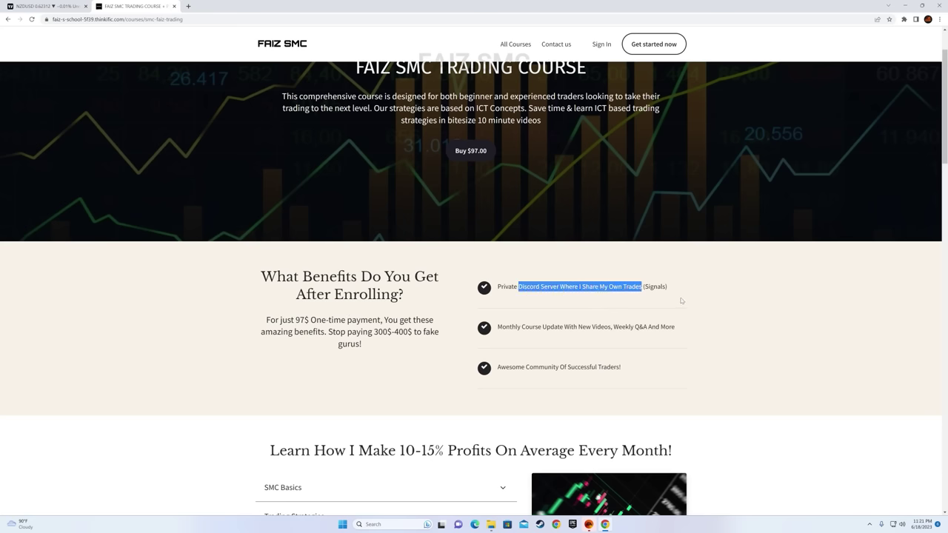
{"action": "left_click", "coordinate": [642, 292]}
{"action": "scroll", "coordinate": [652, 308], "scroll_direction": "down", "scroll_amount": 1}
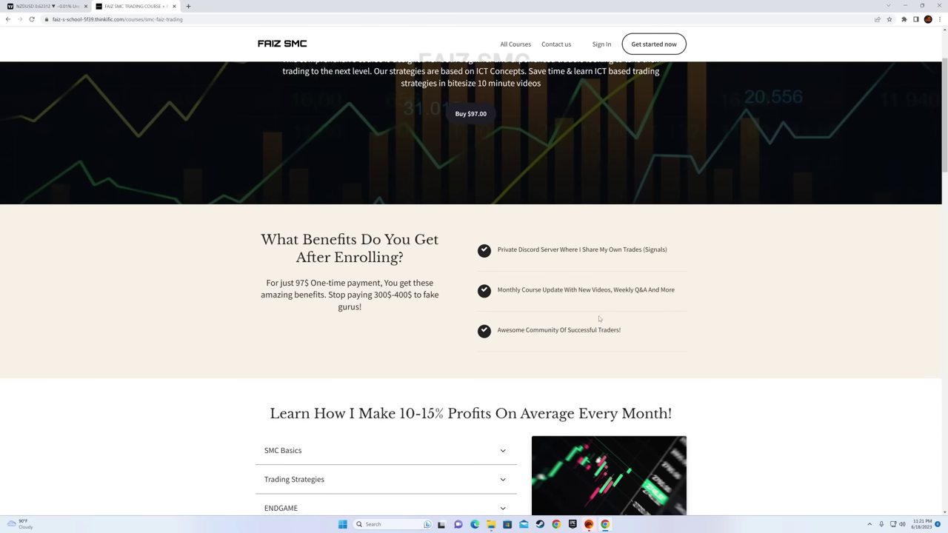
{"action": "left_click_drag", "start_coordinate": [499, 330], "coordinate": [615, 340]}
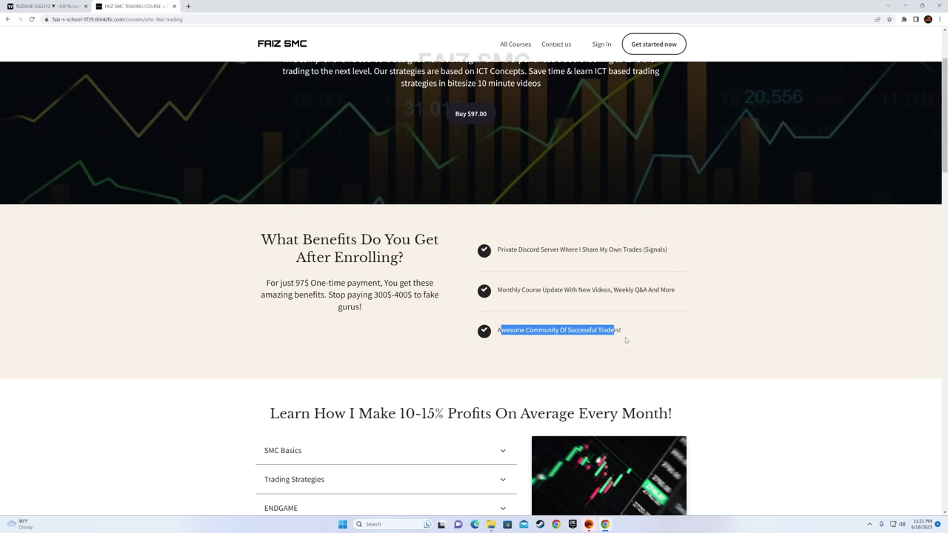
{"action": "scroll", "coordinate": [625, 340], "scroll_direction": "down", "scroll_amount": 2}
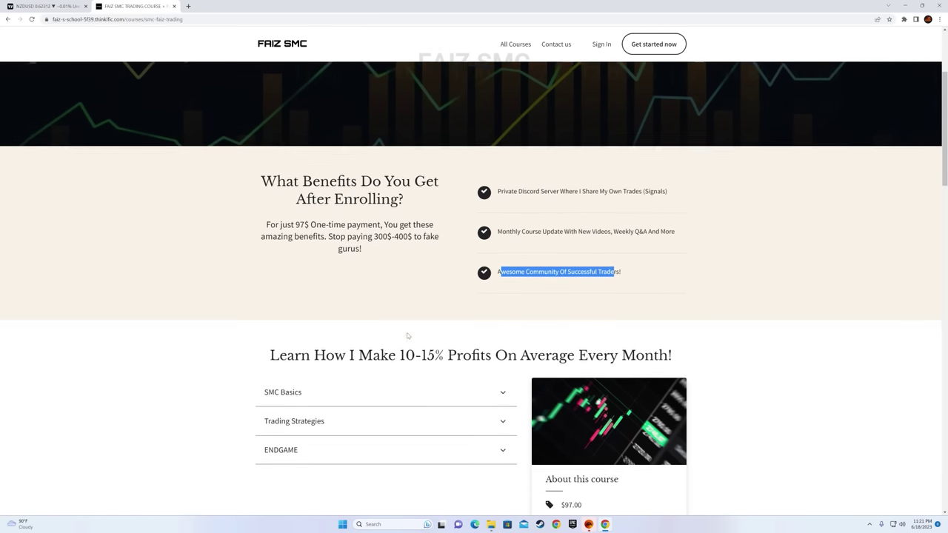
Step: Expand the SMC Basics and Trading Strategies sections of the course curriculum and review their lesson lists
{"action": "scroll", "coordinate": [419, 281], "scroll_direction": "down", "scroll_amount": 2}
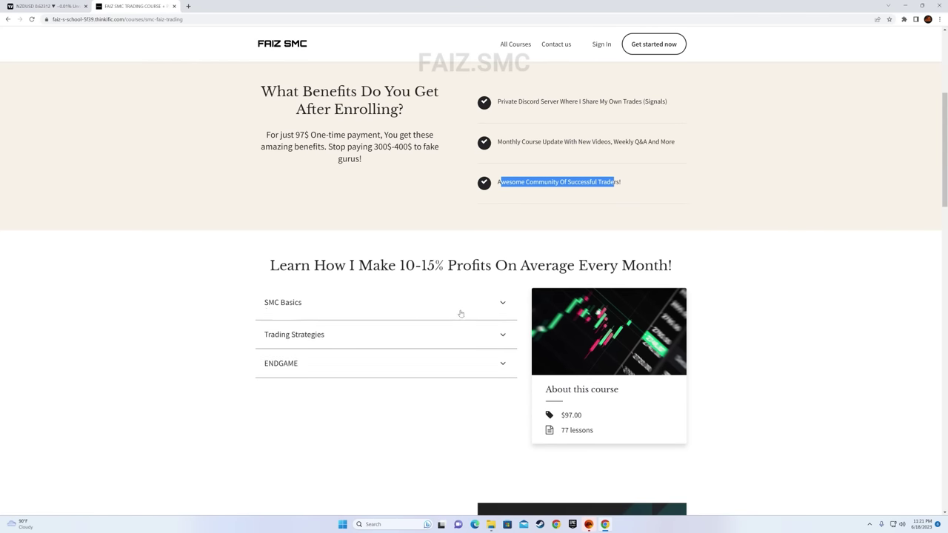
{"action": "left_click", "coordinate": [460, 311]}
{"action": "scroll", "coordinate": [340, 248], "scroll_direction": "down", "scroll_amount": 3}
{"action": "scroll", "coordinate": [366, 278], "scroll_direction": "down", "scroll_amount": 1}
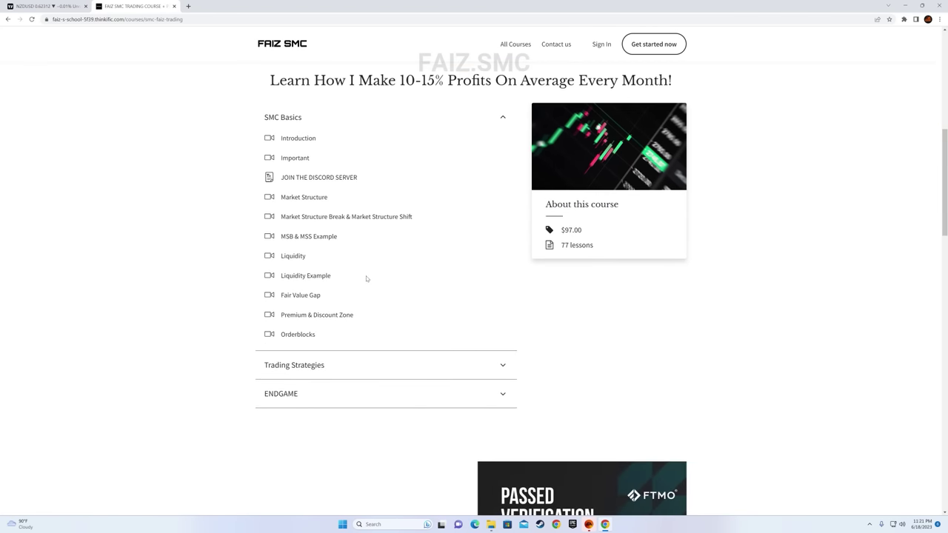
{"action": "left_click", "coordinate": [479, 369]}
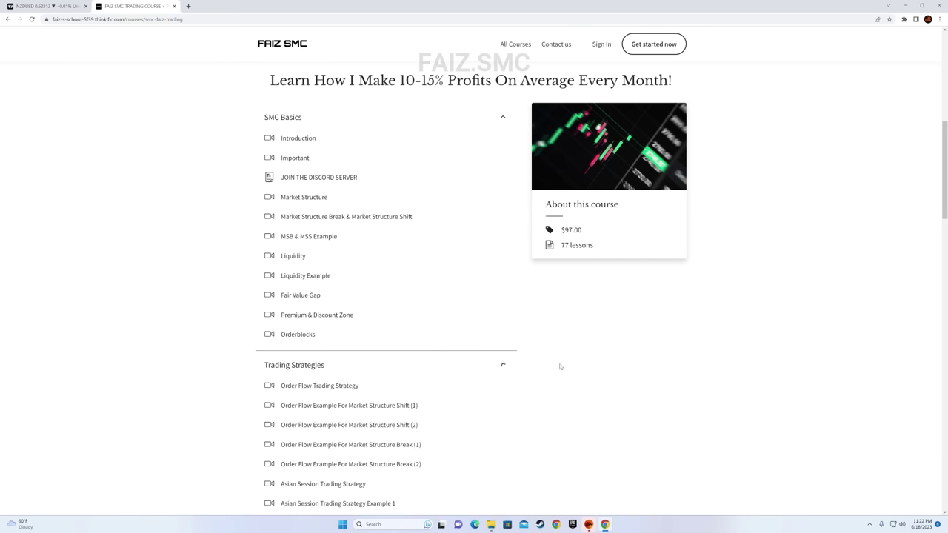
{"action": "scroll", "coordinate": [319, 259], "scroll_direction": "down", "scroll_amount": 2}
{"action": "scroll", "coordinate": [352, 312], "scroll_direction": "down", "scroll_amount": 1}
{"action": "scroll", "coordinate": [377, 294], "scroll_direction": "down", "scroll_amount": 4}
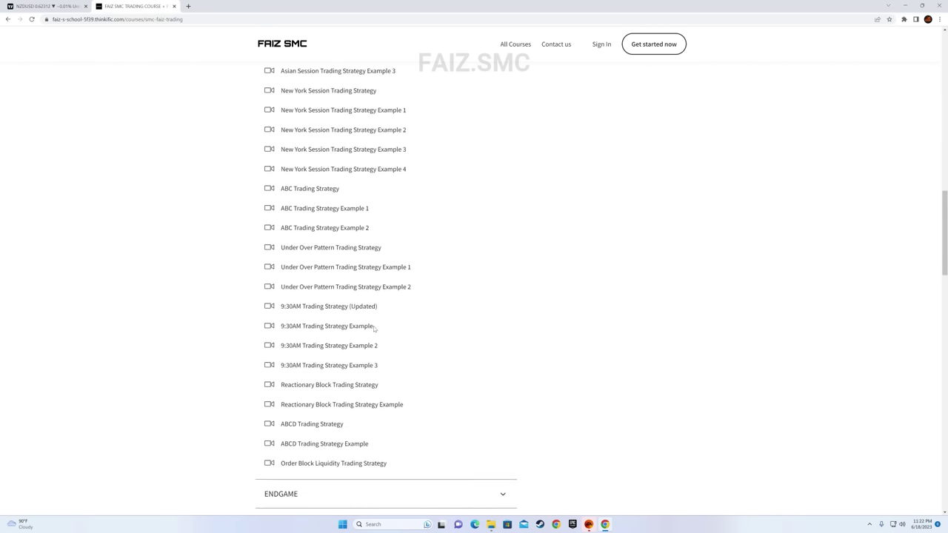
{"action": "scroll", "coordinate": [378, 356], "scroll_direction": "down", "scroll_amount": 3}
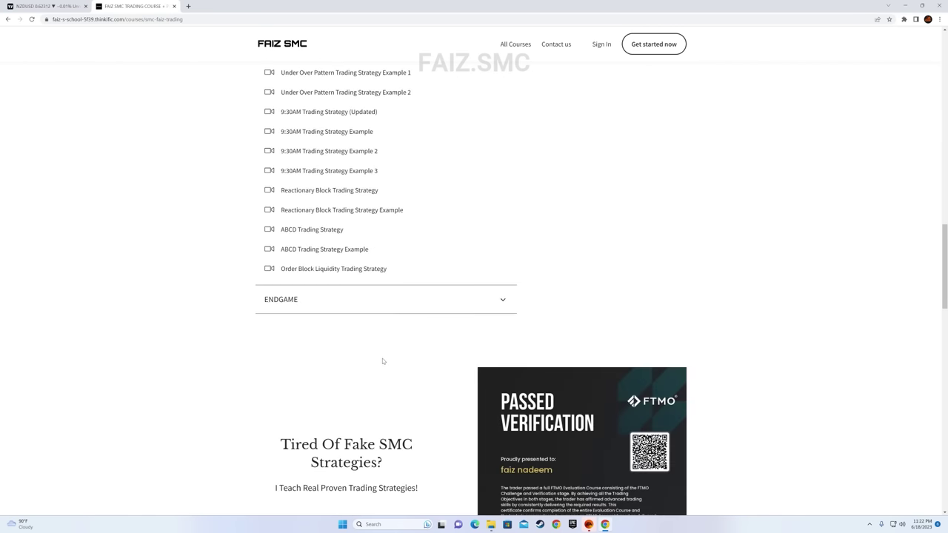
Step: Expand the ENDGAME section and review its lessons, highlighting ABCD 101 and the 4 Hour OB Trading Strategy examples
{"action": "left_click", "coordinate": [291, 309]}
{"action": "scroll", "coordinate": [433, 341], "scroll_direction": "down", "scroll_amount": 1}
{"action": "scroll", "coordinate": [289, 246], "scroll_direction": "down", "scroll_amount": 1}
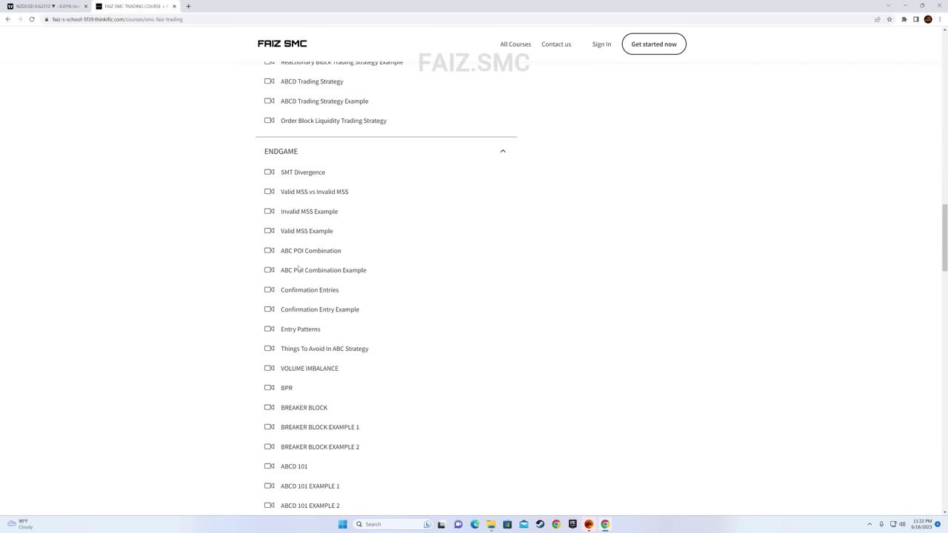
{"action": "scroll", "coordinate": [321, 302], "scroll_direction": "down", "scroll_amount": 2}
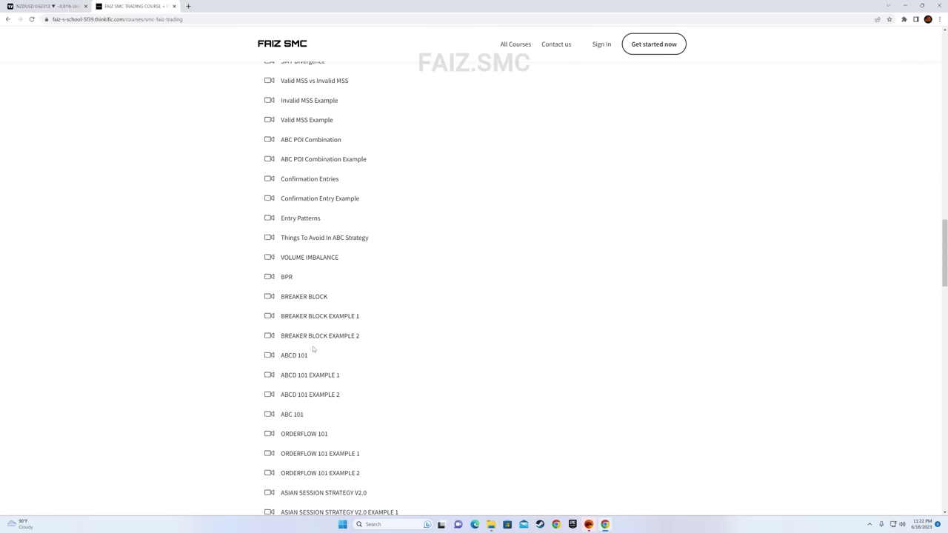
{"action": "scroll", "coordinate": [314, 348], "scroll_direction": "down", "scroll_amount": 2}
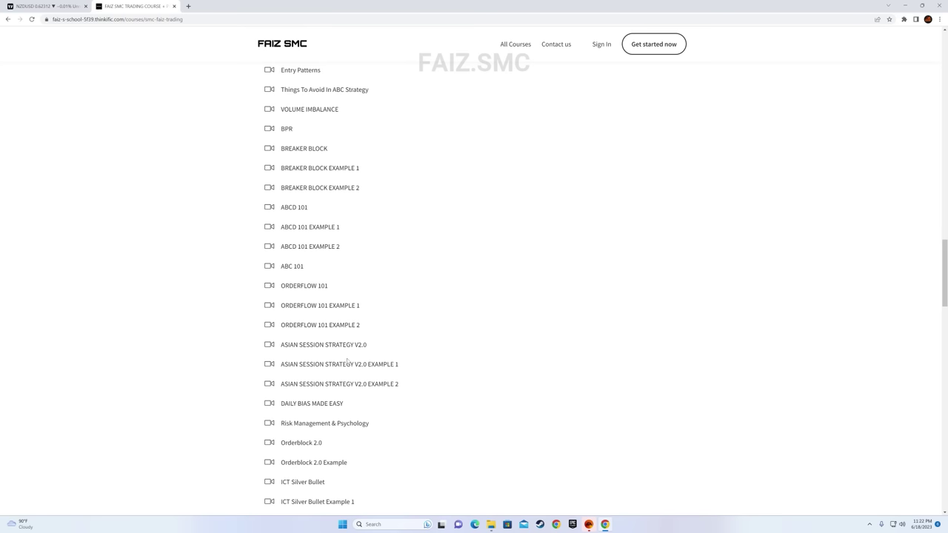
{"action": "left_click_drag", "start_coordinate": [281, 211], "coordinate": [310, 211]}
{"action": "scroll", "coordinate": [314, 212], "scroll_direction": "down", "scroll_amount": 4}
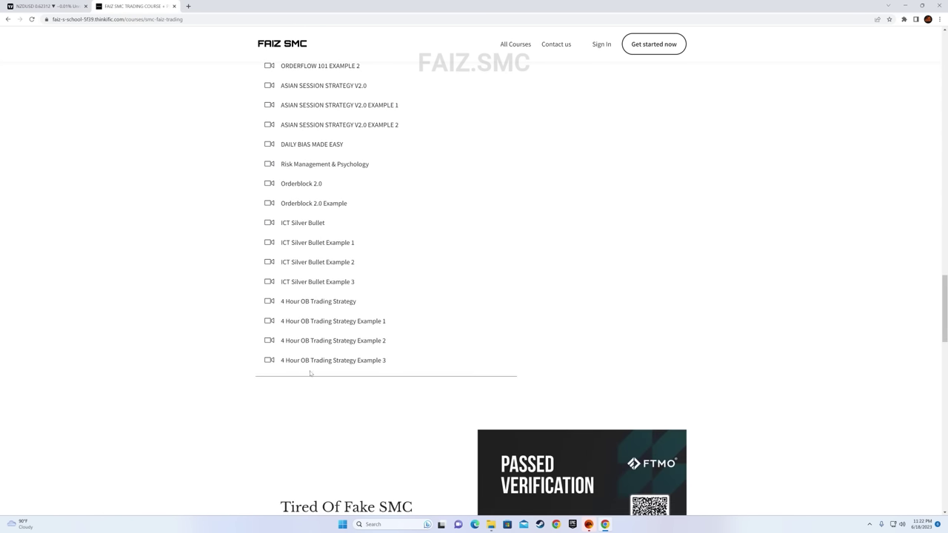
{"action": "left_click_drag", "start_coordinate": [283, 321], "coordinate": [410, 363]}
Step: Review the verification certificate, student results and enrolment section of the course page, and return to the course introduction
{"action": "scroll", "coordinate": [409, 363], "scroll_direction": "down", "scroll_amount": 7}
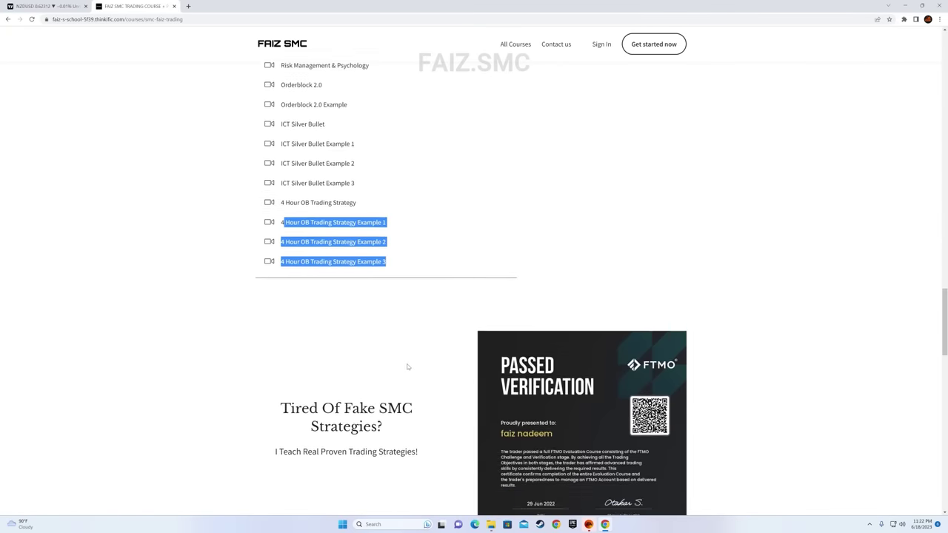
{"action": "scroll", "coordinate": [508, 400], "scroll_direction": "down", "scroll_amount": 4}
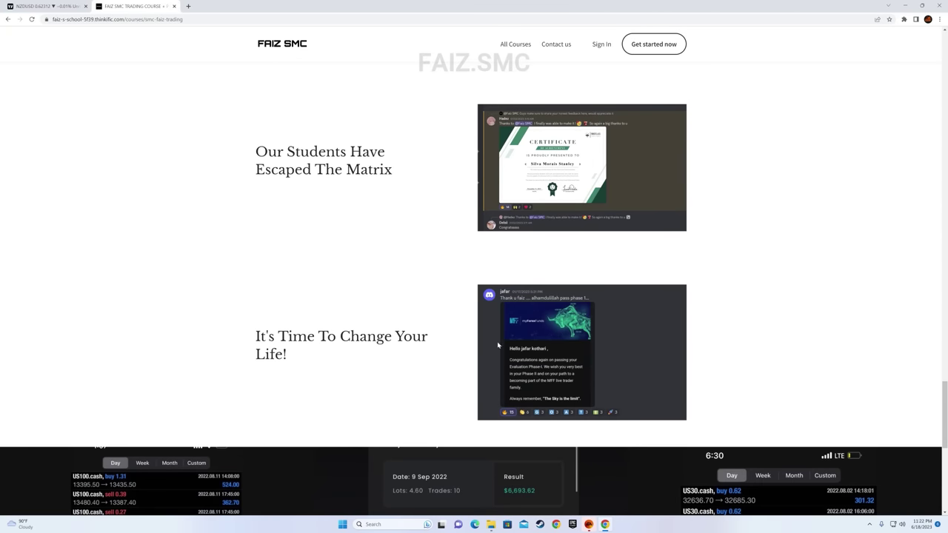
{"action": "scroll", "coordinate": [560, 383], "scroll_direction": "up", "scroll_amount": 3}
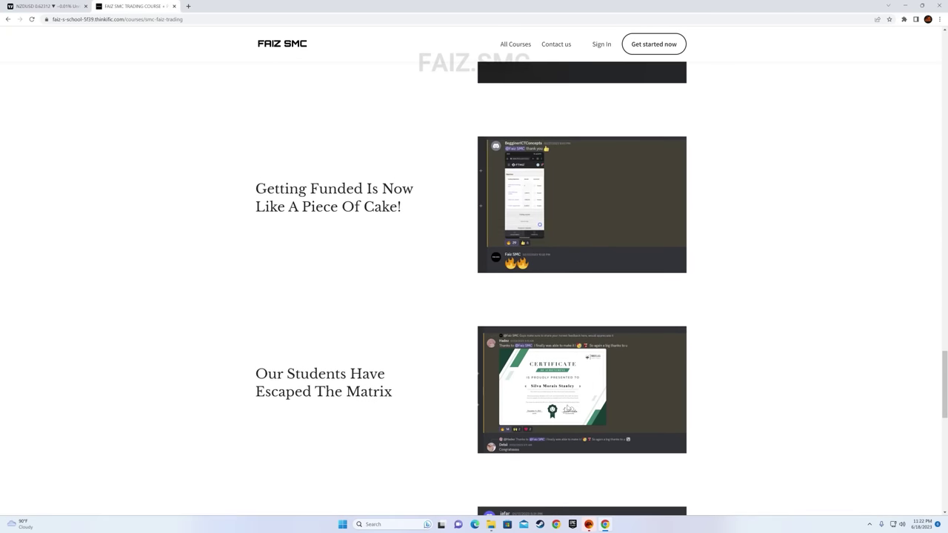
{"action": "scroll", "coordinate": [540, 309], "scroll_direction": "up", "scroll_amount": 3}
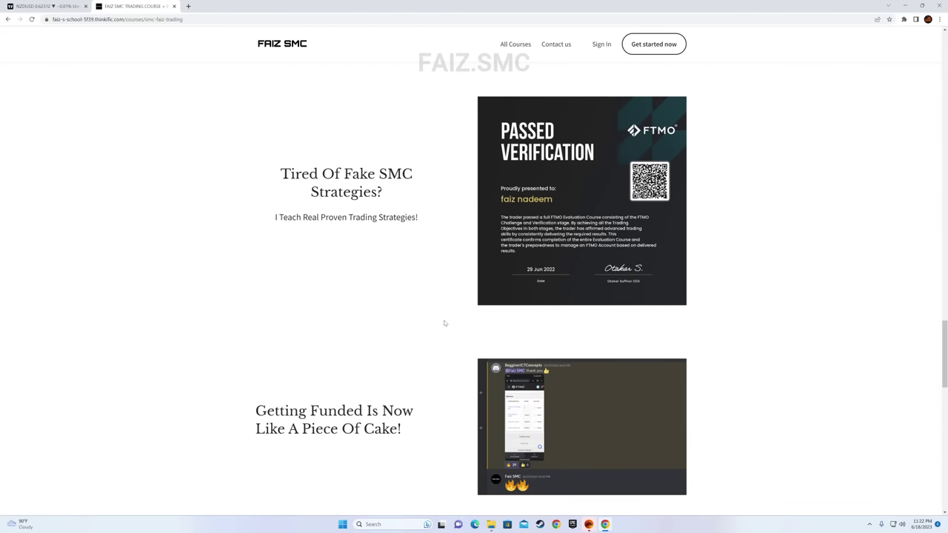
{"action": "scroll", "coordinate": [444, 333], "scroll_direction": "down", "scroll_amount": 11}
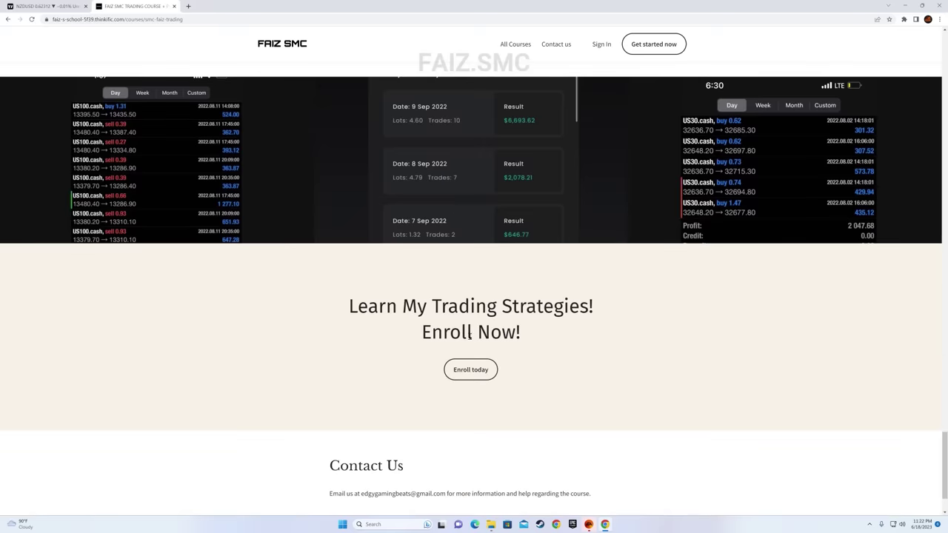
{"action": "scroll", "coordinate": [727, 304], "scroll_direction": "up", "scroll_amount": 20}
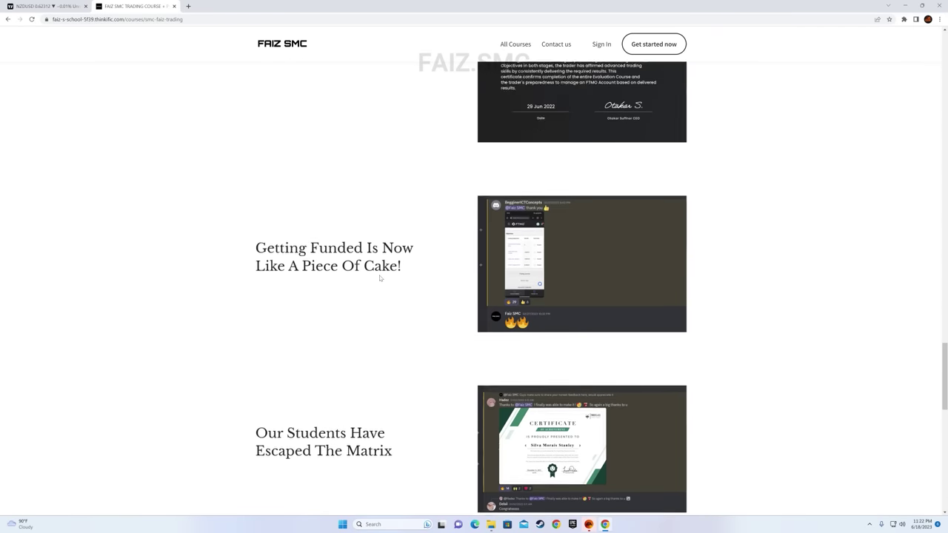
{"action": "scroll", "coordinate": [426, 315], "scroll_direction": "up", "scroll_amount": 20}
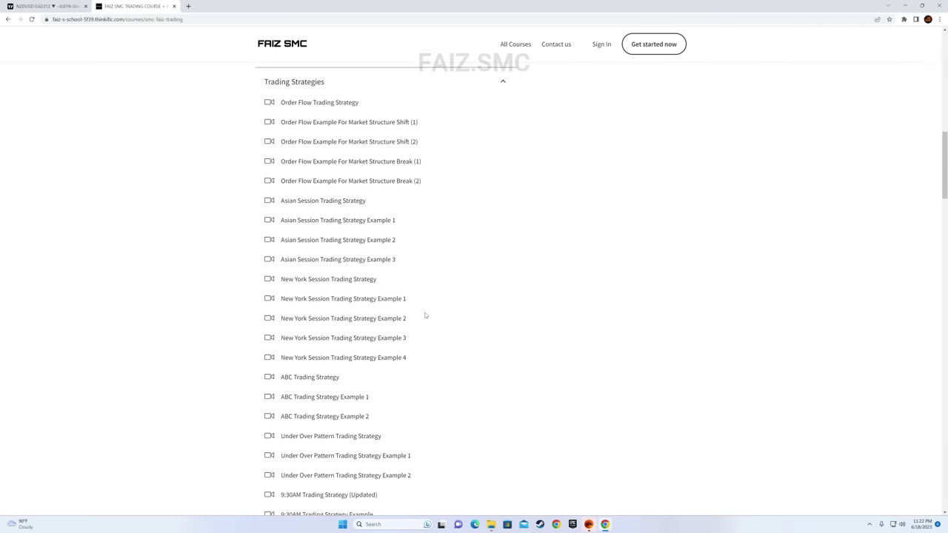
{"action": "scroll", "coordinate": [358, 184], "scroll_direction": "up", "scroll_amount": 3}
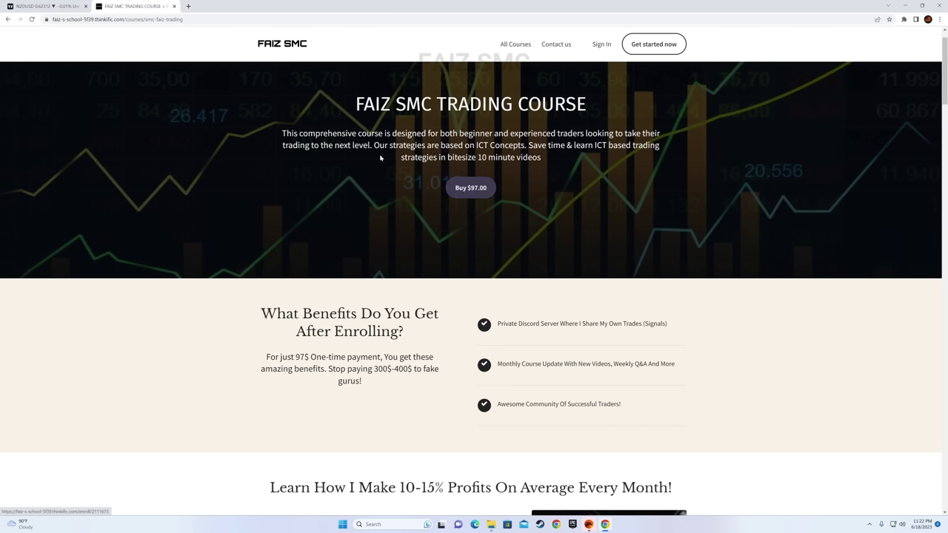
Step: On TradingView's NZDUSD daily chart, advance the replay one bar and draw a Fibonacci retracement from the 26 April low to the 11 May high
{"action": "left_click", "coordinate": [25, 5]}
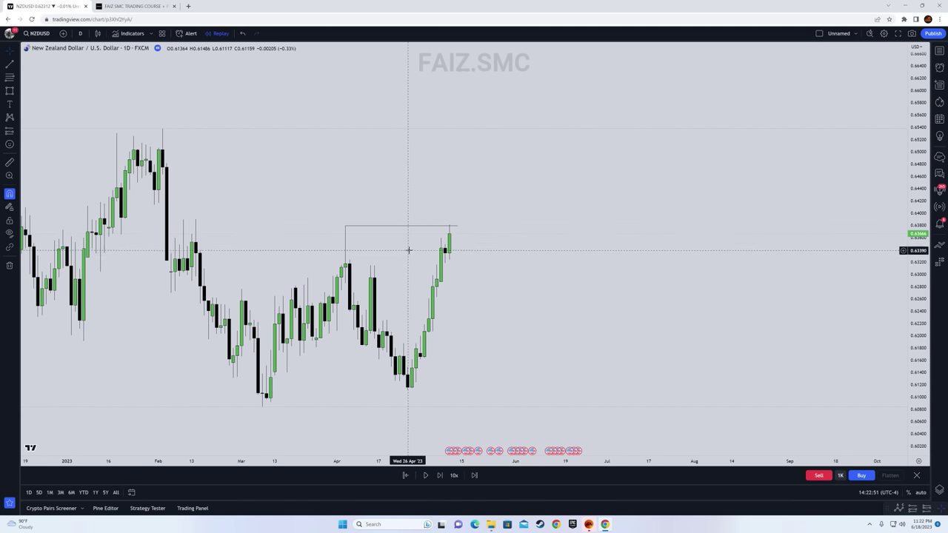
{"action": "left_click", "coordinate": [441, 476]}
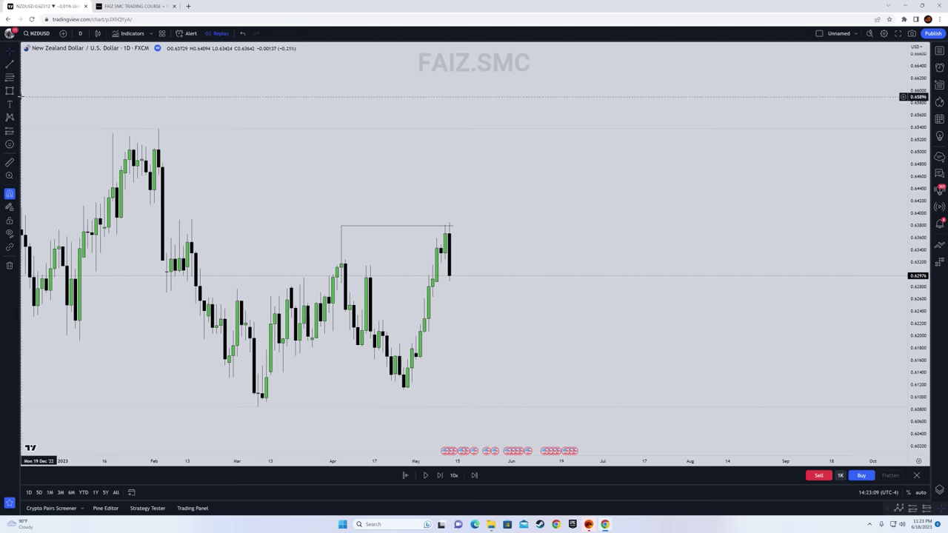
{"action": "left_click", "coordinate": [404, 389]}
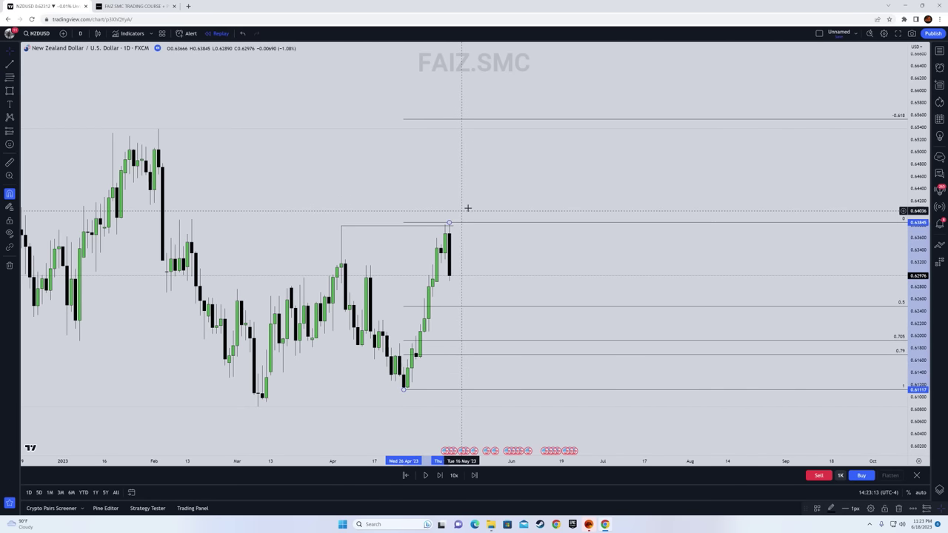
{"action": "left_click", "coordinate": [448, 221]}
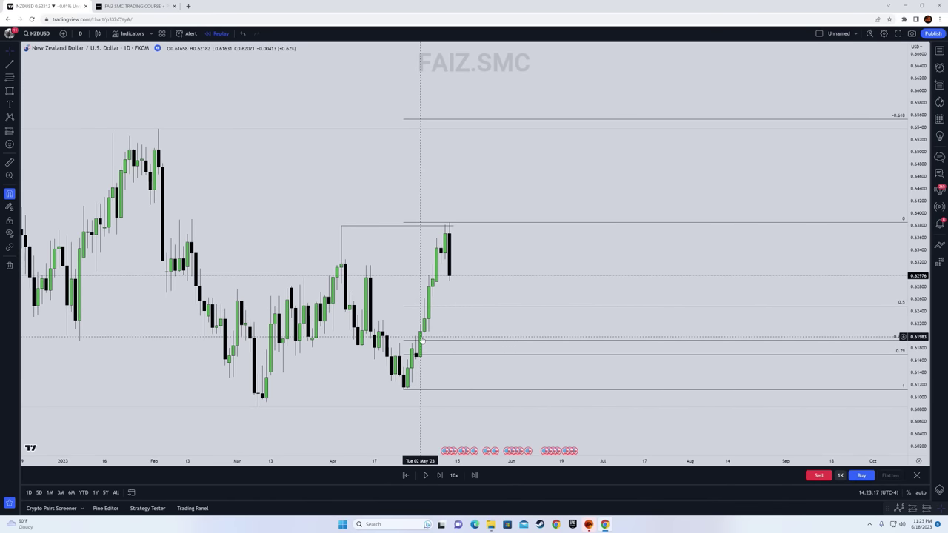
Step: Mark the early-May price gap with two horizontal trend lines, at about 0.6200 and 0.62047, extending past the last candle
{"action": "left_click_drag", "start_coordinate": [481, 305], "coordinate": [469, 280]}
{"action": "left_click", "coordinate": [9, 64]}
{"action": "left_click_drag", "start_coordinate": [411, 311], "coordinate": [508, 310]}
{"action": "left_click", "coordinate": [9, 64]}
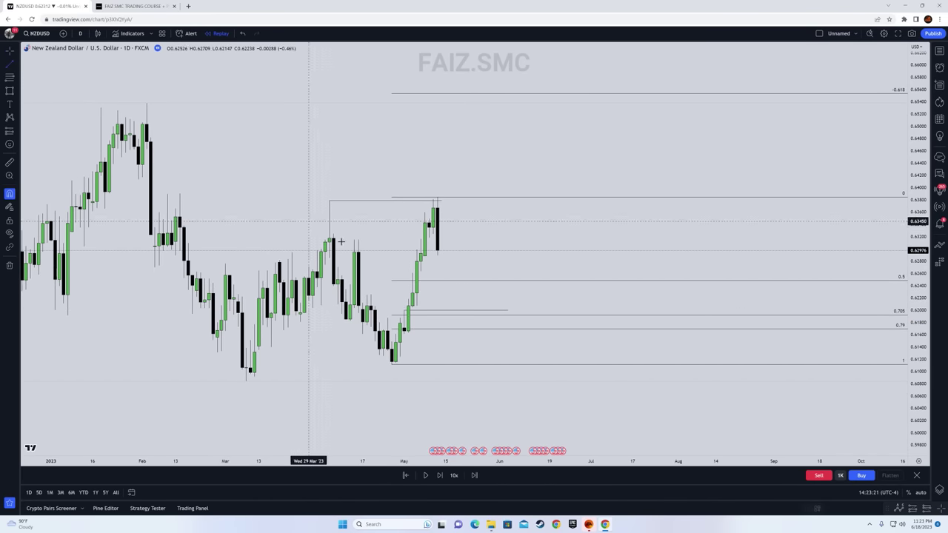
{"action": "left_click", "coordinate": [413, 307]}
{"action": "left_click", "coordinate": [508, 299], "text": "shift"}
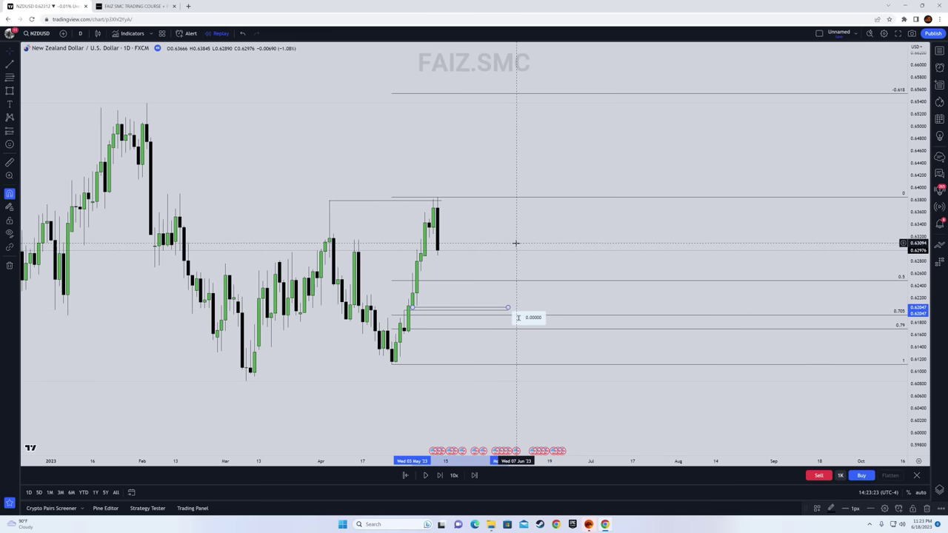
{"action": "left_click", "coordinate": [512, 215]}
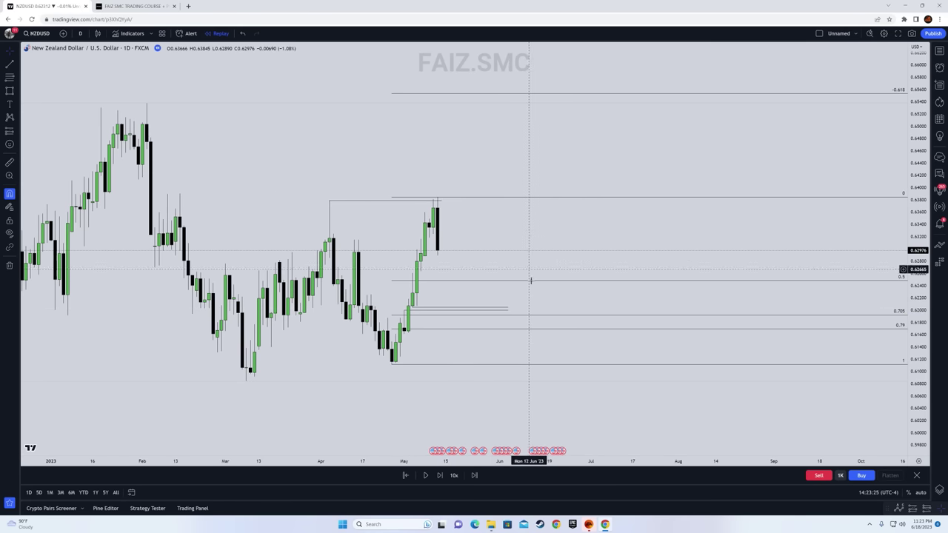
Step: Remove the Fibonacci retracement from the chart and restart the bar replay from 11 May 2023
{"action": "right_click", "coordinate": [502, 197]}
{"action": "left_click", "coordinate": [535, 351]}
{"action": "left_click_drag", "start_coordinate": [606, 314], "coordinate": [653, 352]}
{"action": "left_click", "coordinate": [405, 475]}
{"action": "left_click", "coordinate": [485, 354]}
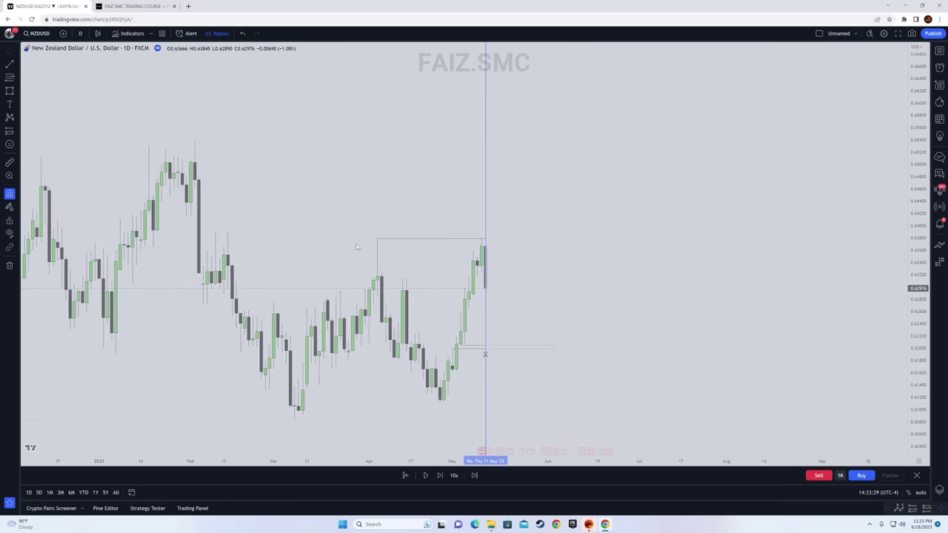
{"action": "left_click_drag", "start_coordinate": [274, 201], "coordinate": [588, 201]}
{"action": "left_click_drag", "start_coordinate": [733, 184], "coordinate": [353, 162]}
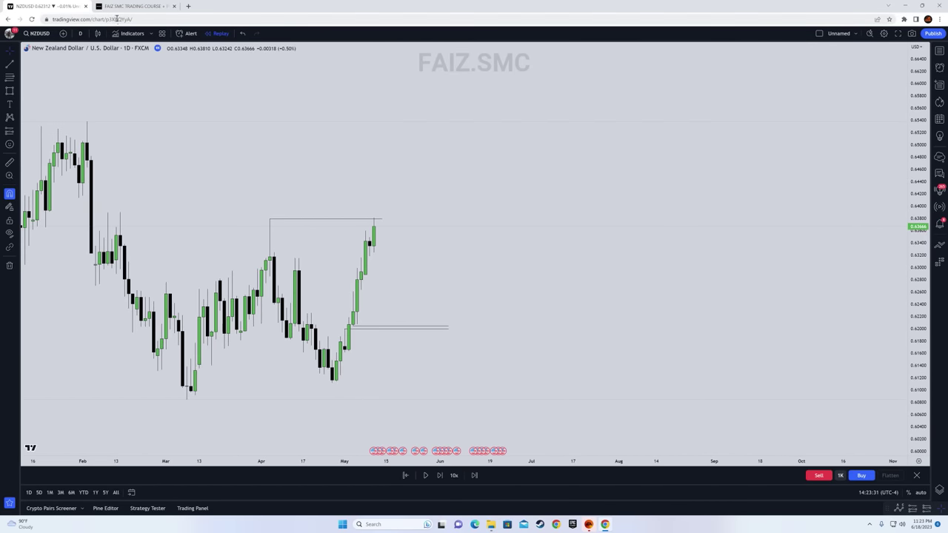
Step: Change the chart to the 1-hour timeframe and step the replay forward bar by bar into the 11 May sell-off
{"action": "left_click", "coordinate": [80, 34]}
{"action": "left_click", "coordinate": [88, 218]}
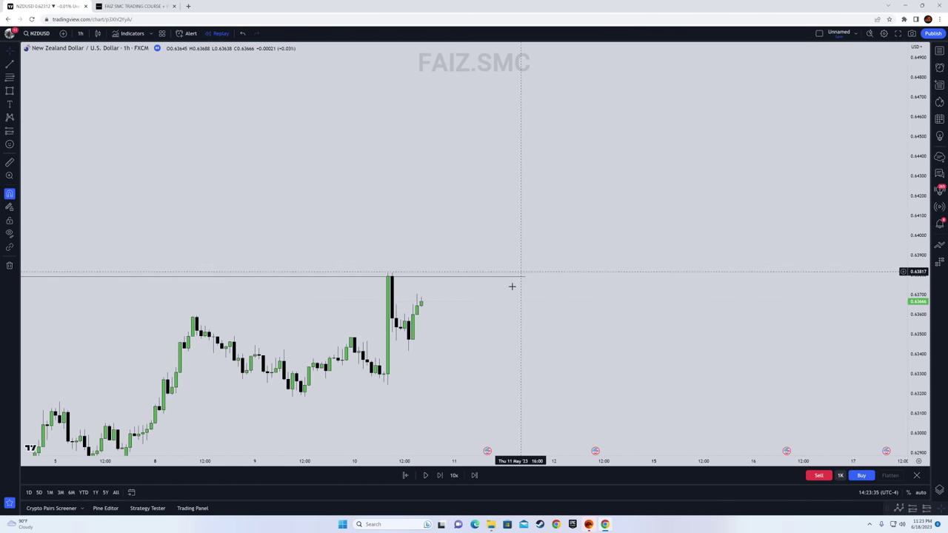
{"action": "left_click", "coordinate": [439, 476]}
{"action": "left_click", "coordinate": [440, 476]}
{"action": "left_click", "coordinate": [439, 475]}
{"action": "left_click", "coordinate": [440, 475]}
{"action": "left_click", "coordinate": [439, 476]}
{"action": "left_click", "coordinate": [439, 476]}
{"action": "left_click", "coordinate": [439, 475]}
{"action": "left_click", "coordinate": [439, 476]}
{"action": "left_click", "coordinate": [440, 476]}
Step: Mark the market structure shift with a horizontal trend line at about 0.6355, from the 10 May candle to the bearish 11 May candle
{"action": "left_click", "coordinate": [9, 64]}
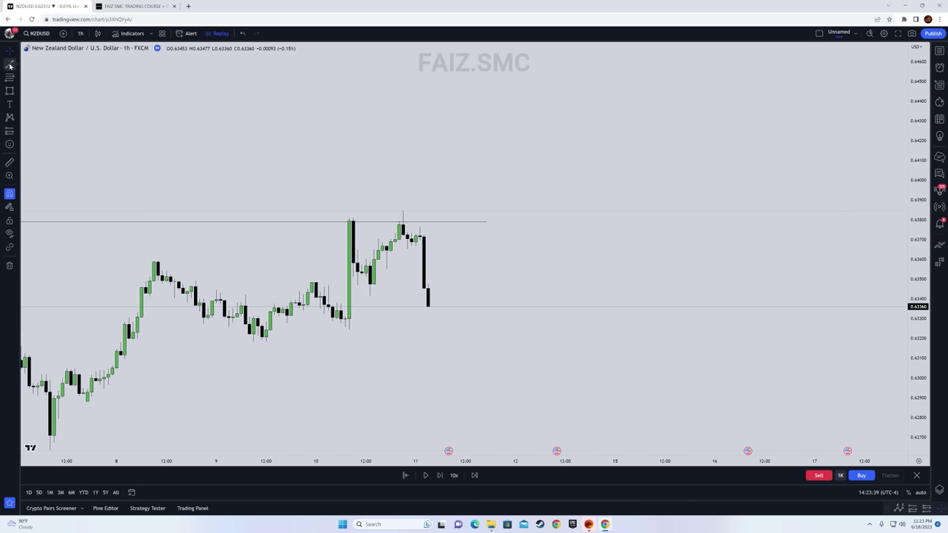
{"action": "left_click", "coordinate": [386, 268]}
{"action": "left_click", "coordinate": [422, 278]}
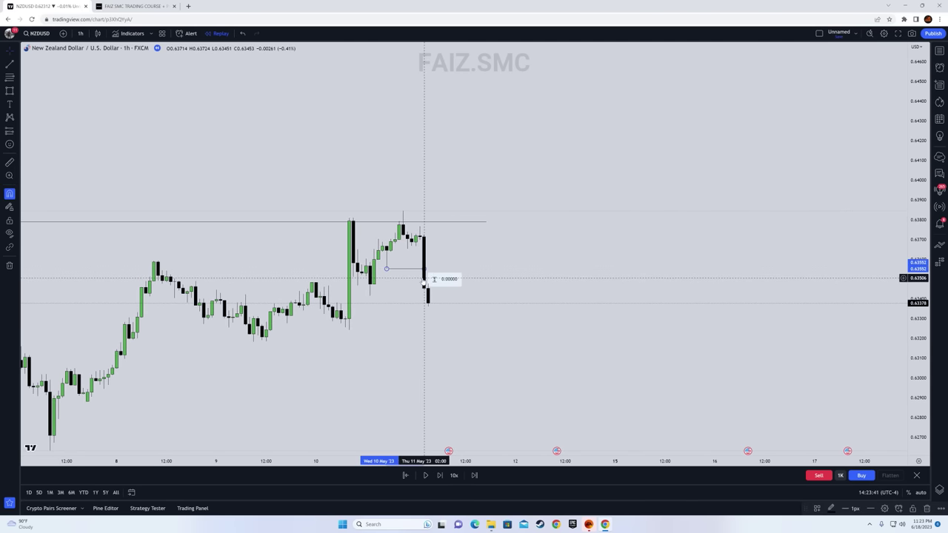
Step: Play the hourly replay until price falls to the marked zone near 0.6200, and pause it there
{"action": "left_click_drag", "start_coordinate": [518, 356], "coordinate": [602, 246]}
{"action": "left_click_drag", "start_coordinate": [696, 465], "coordinate": [809, 464]}
{"action": "left_click_drag", "start_coordinate": [918, 339], "coordinate": [918, 433]}
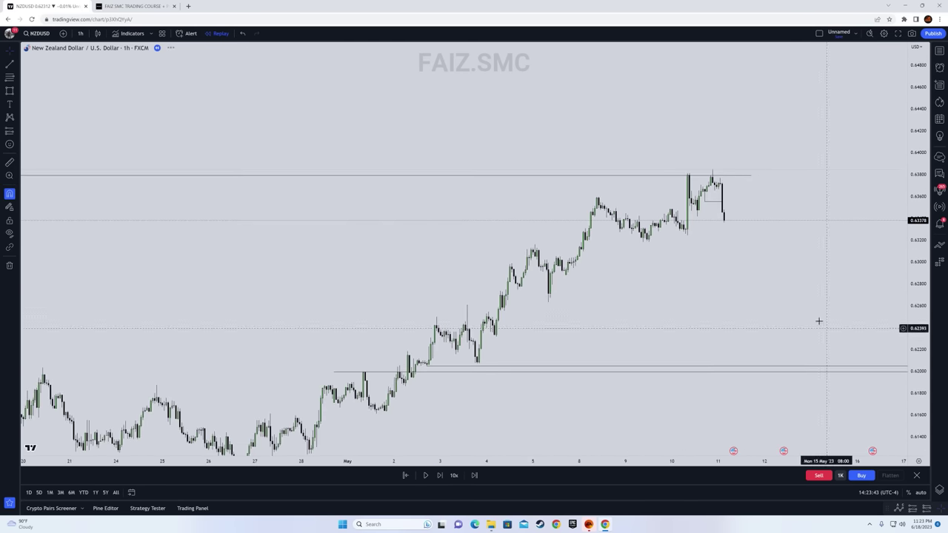
{"action": "left_click_drag", "start_coordinate": [835, 339], "coordinate": [618, 317]}
{"action": "left_click", "coordinate": [426, 475]}
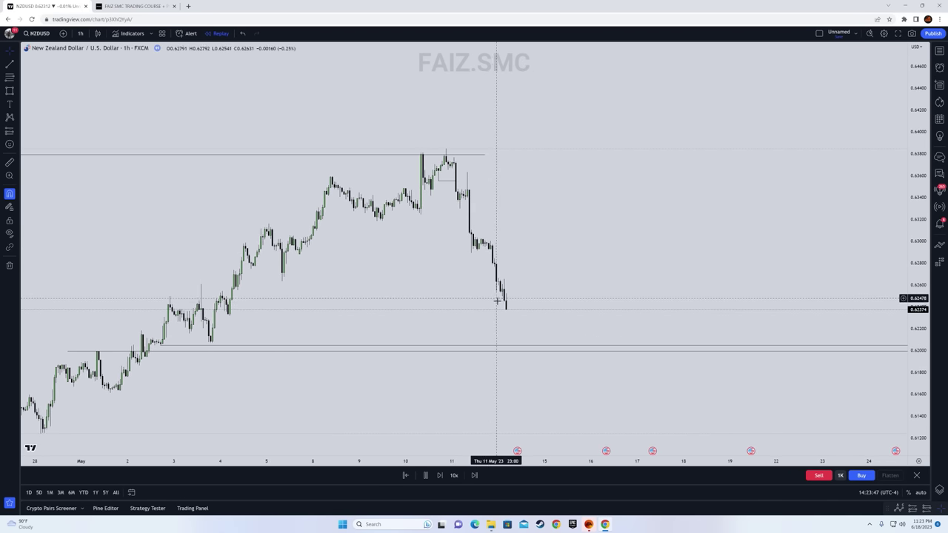
{"action": "left_click", "coordinate": [425, 475]}
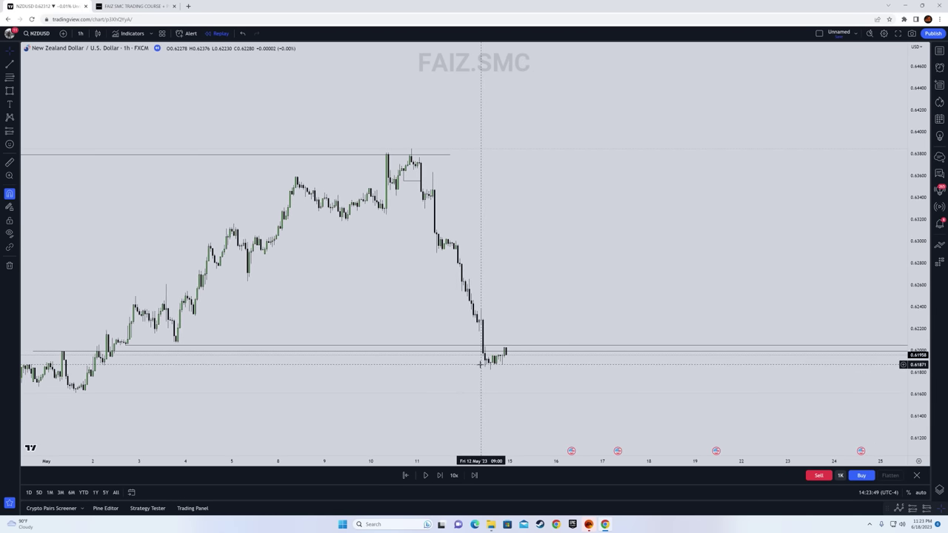
Step: Examine the hourly structure shift at the 11 May high and the decline from it to the marked zone near 0.6200
{"action": "left_click_drag", "start_coordinate": [405, 371], "coordinate": [675, 461]}
{"action": "left_click_drag", "start_coordinate": [919, 438], "coordinate": [920, 303]}
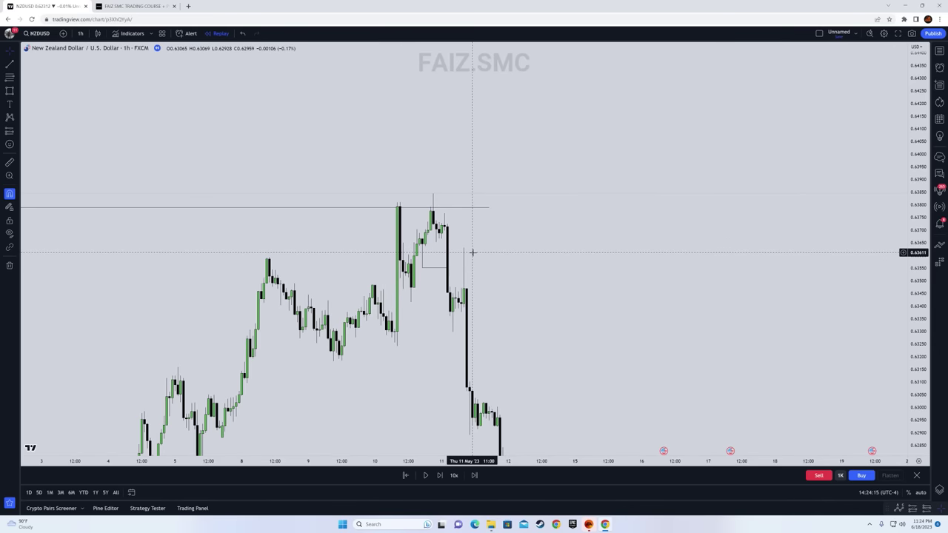
{"action": "left_click_drag", "start_coordinate": [552, 358], "coordinate": [656, 320]}
{"action": "left_click_drag", "start_coordinate": [923, 314], "coordinate": [911, 428]}
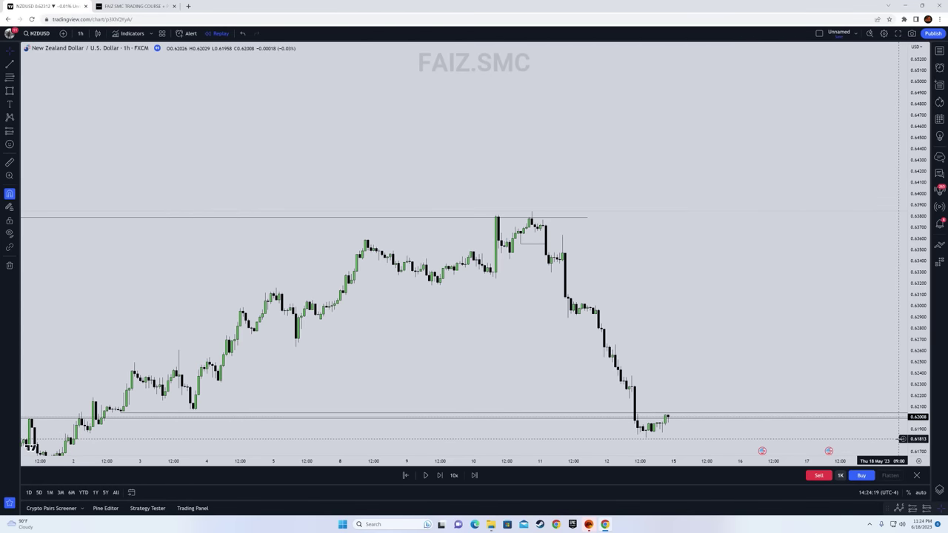
{"action": "left_click_drag", "start_coordinate": [733, 381], "coordinate": [528, 313]}
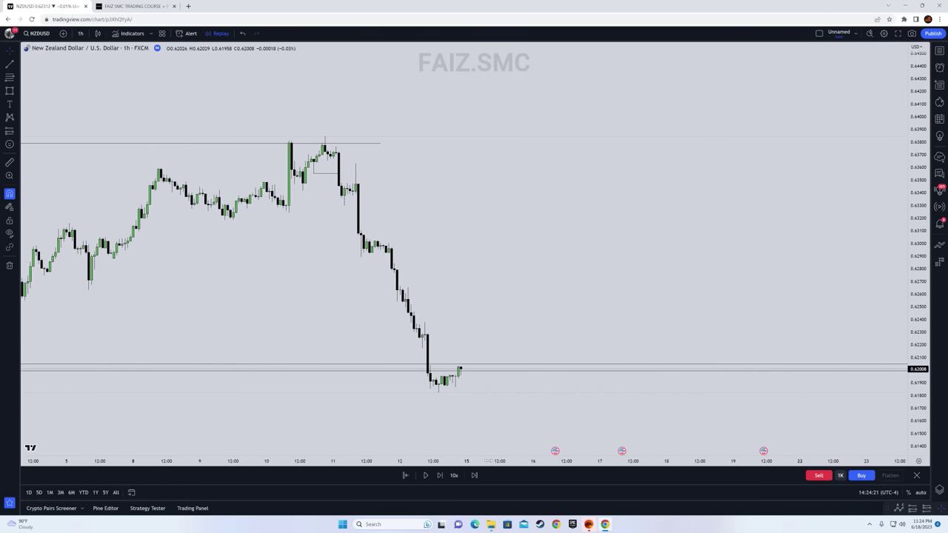
{"action": "left_click_drag", "start_coordinate": [480, 465], "coordinate": [571, 465]}
{"action": "scroll", "coordinate": [569, 463], "scroll_direction": "down", "scroll_amount": 1}
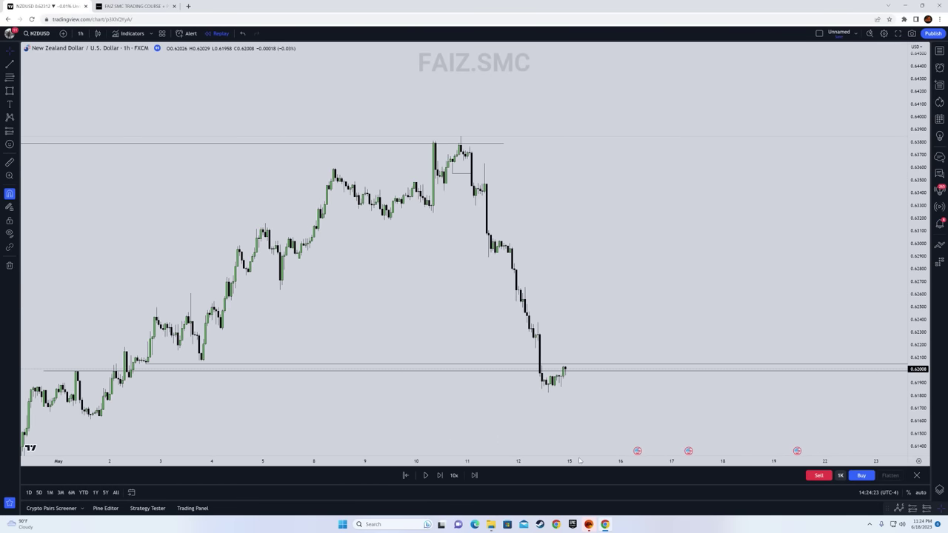